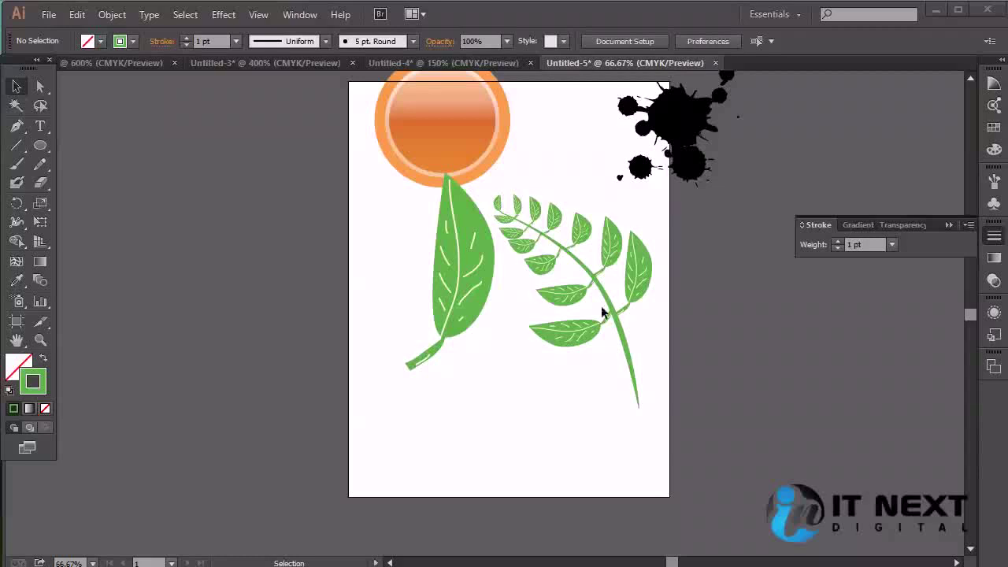
Create a new blank Letter-size document
{"action": "left_click", "coordinate": [48, 14]}
{"action": "left_click", "coordinate": [75, 32]}
{"action": "left_click", "coordinate": [512, 487]}
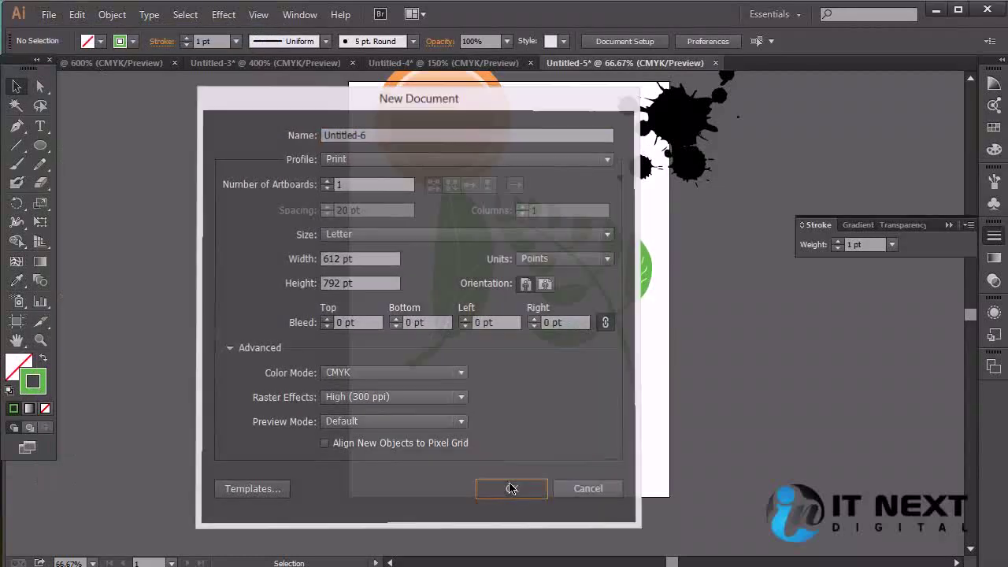
Show the Transparency panel and draw a small square near the page's top left
{"action": "left_click", "coordinate": [994, 281]}
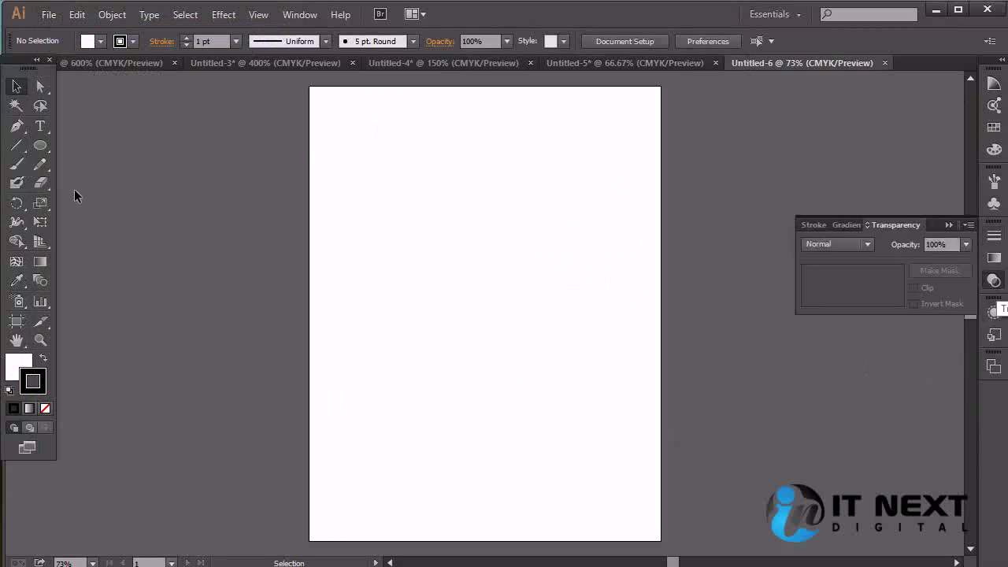
{"action": "left_click_drag", "start_coordinate": [40, 145], "coordinate": [103, 142]}
{"action": "left_click_drag", "start_coordinate": [378, 161], "coordinate": [469, 247]}
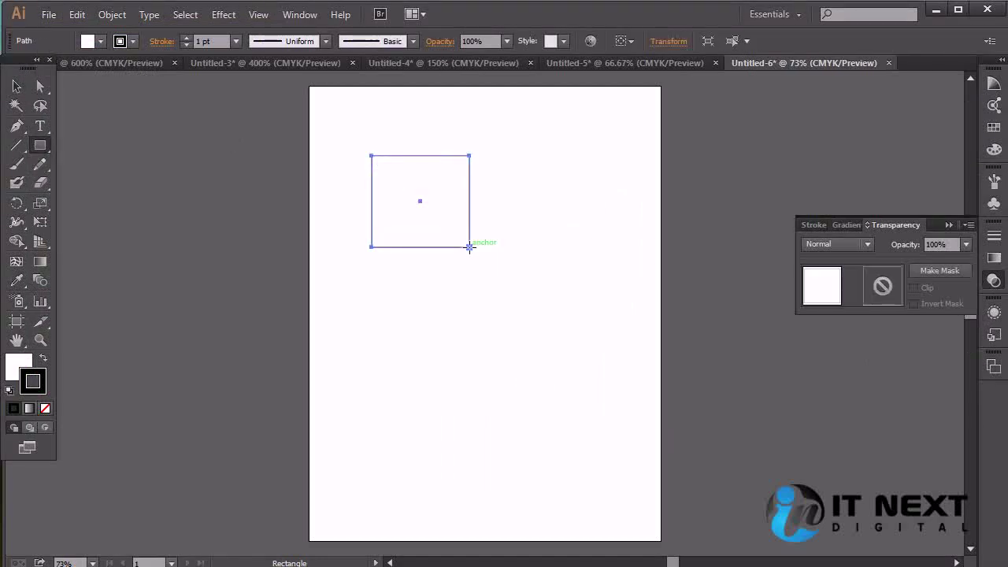
Fill the square green and float the Transparency panel on its own
{"action": "left_click", "coordinate": [21, 361]}
{"action": "left_click", "coordinate": [850, 152]}
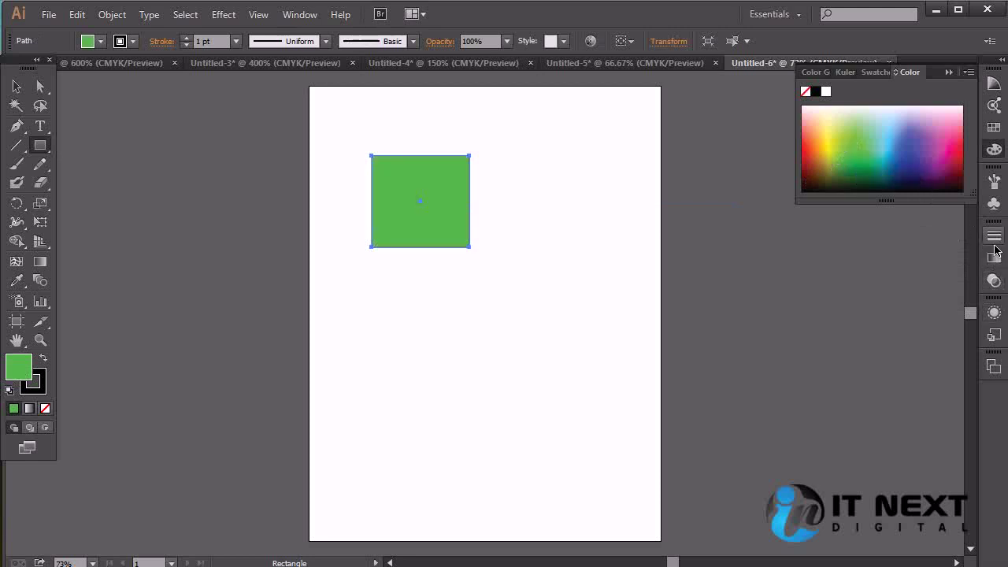
{"action": "left_click", "coordinate": [994, 280]}
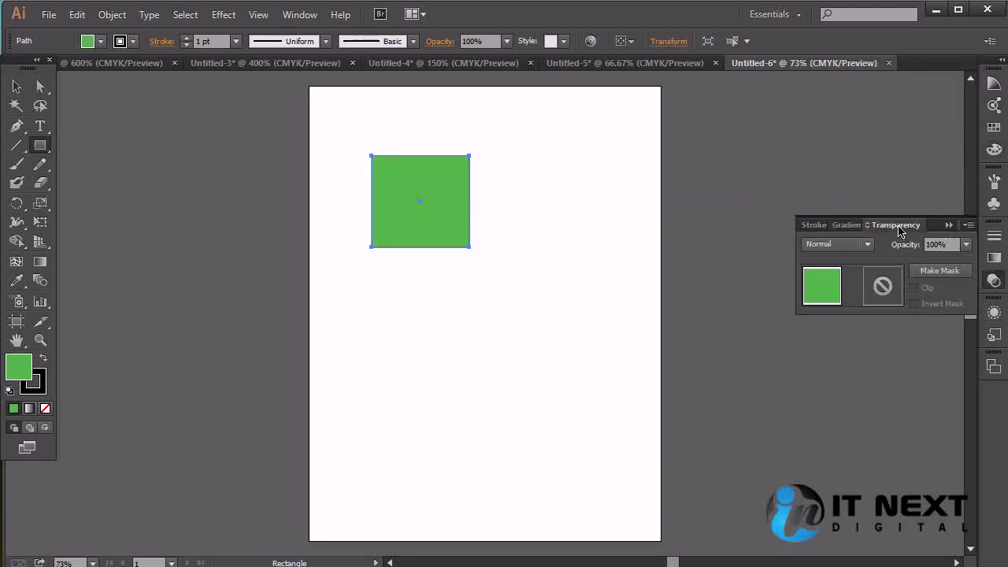
{"action": "left_click_drag", "start_coordinate": [899, 229], "coordinate": [789, 150]}
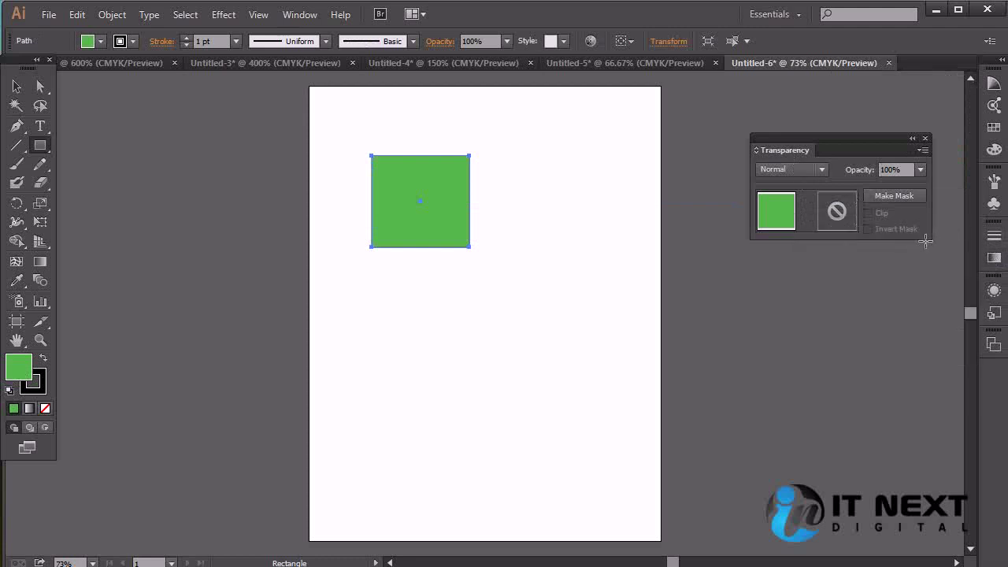
Try opacity values of 0%, 100%, 90%, 50% and 10%, ending at 100%, then deselect
{"action": "left_click", "coordinate": [919, 169]}
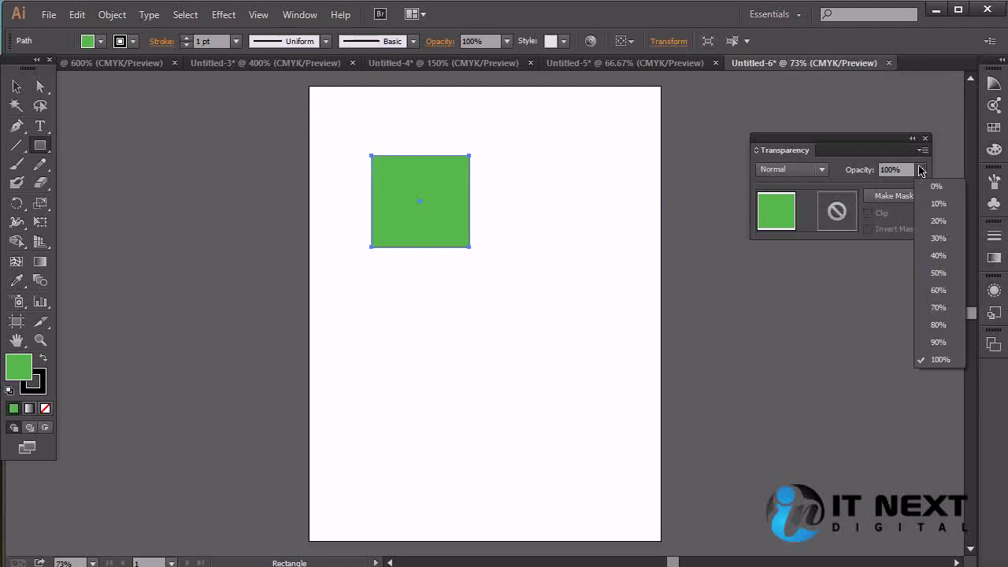
{"action": "left_click", "coordinate": [937, 186]}
{"action": "left_click", "coordinate": [920, 169]}
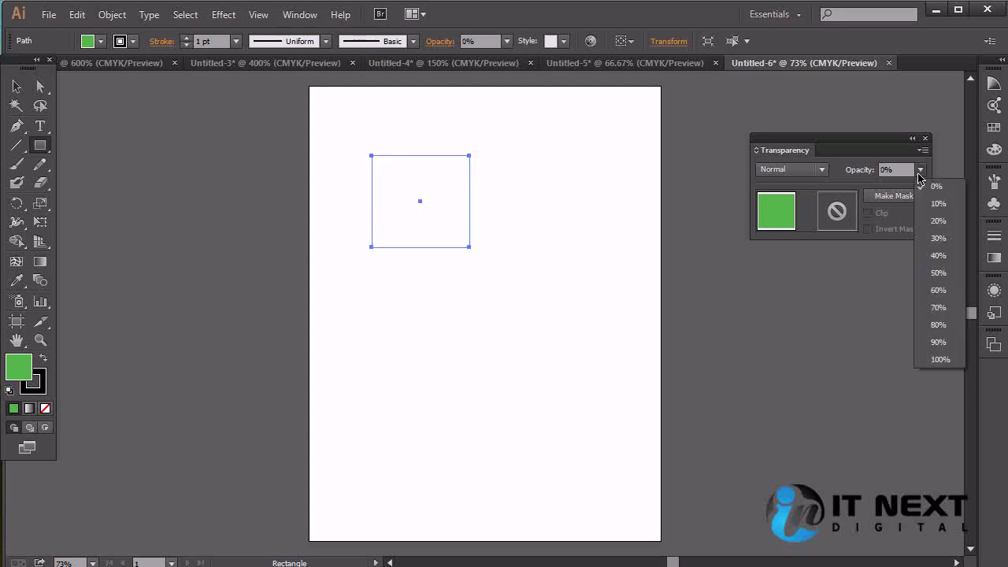
{"action": "left_click", "coordinate": [937, 358]}
{"action": "left_click", "coordinate": [920, 169]}
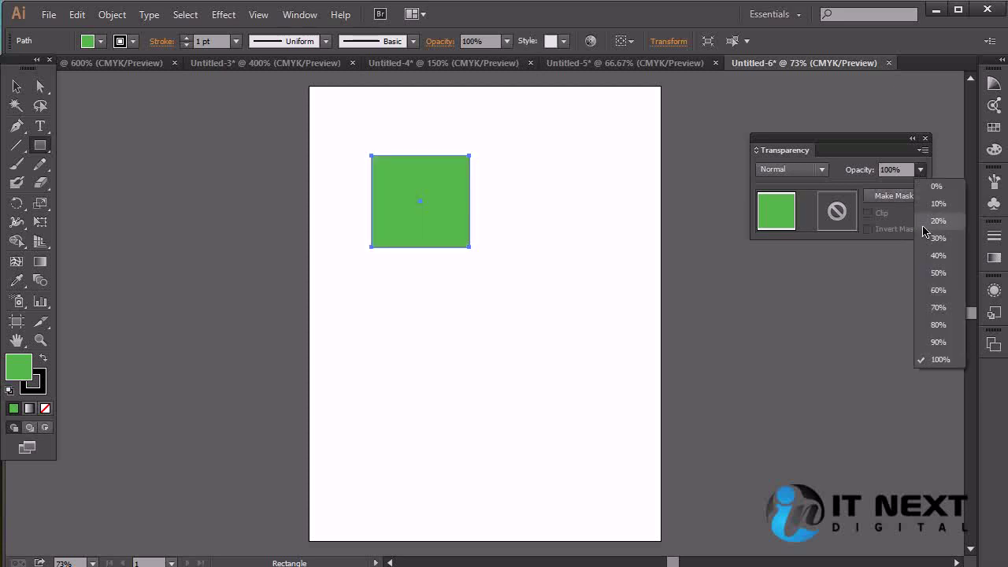
{"action": "left_click", "coordinate": [937, 344]}
{"action": "left_click", "coordinate": [920, 169]}
{"action": "left_click", "coordinate": [937, 272]}
{"action": "left_click", "coordinate": [920, 169]}
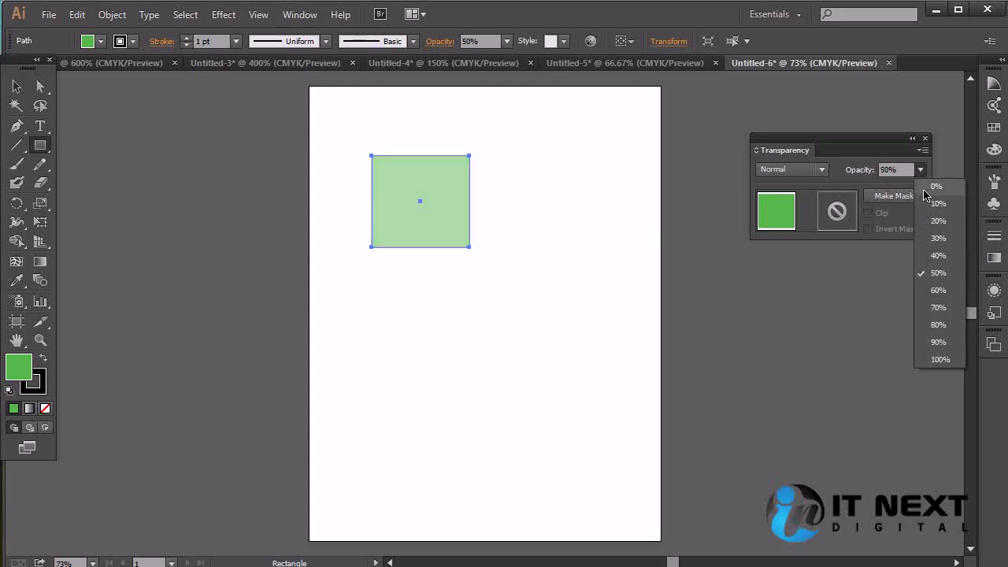
{"action": "left_click", "coordinate": [937, 203]}
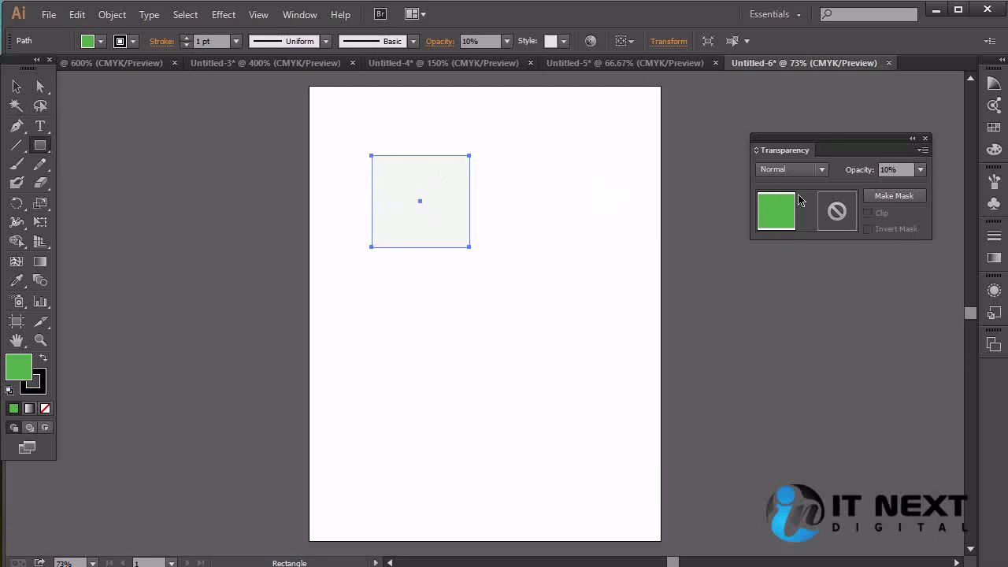
{"action": "left_click", "coordinate": [920, 170]}
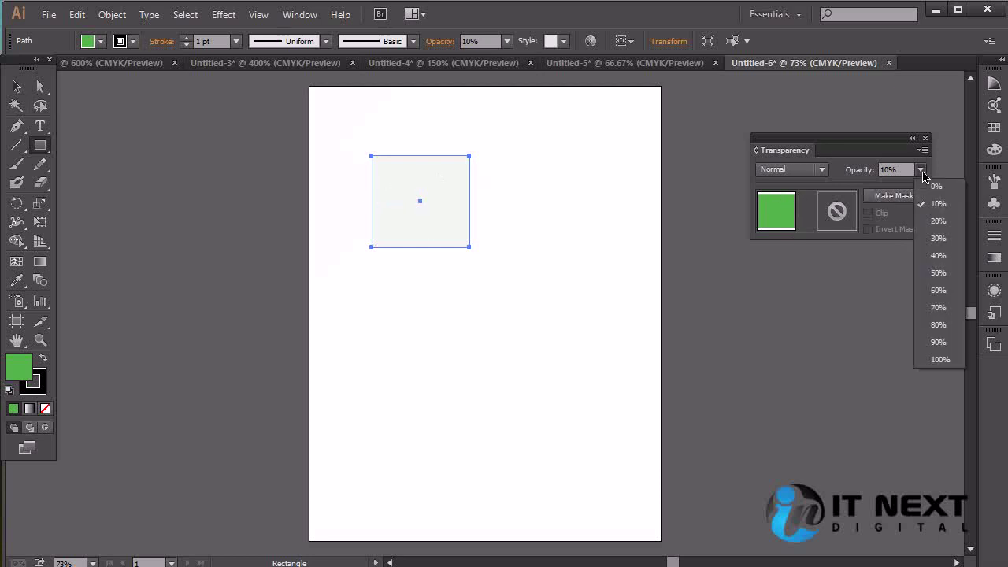
{"action": "left_click", "coordinate": [942, 359]}
{"action": "left_click", "coordinate": [16, 86]}
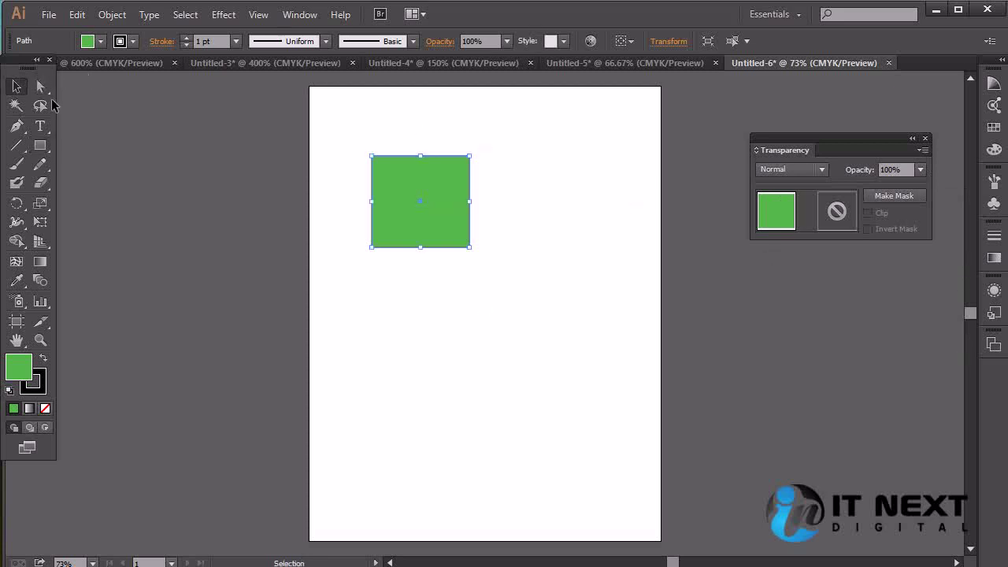
{"action": "left_click", "coordinate": [490, 269]}
Duplicate the green square slightly down-right and set the copy to 50% opacity
{"action": "left_click", "coordinate": [424, 239]}
{"action": "left_click_drag", "start_coordinate": [438, 236], "coordinate": [465, 244]}
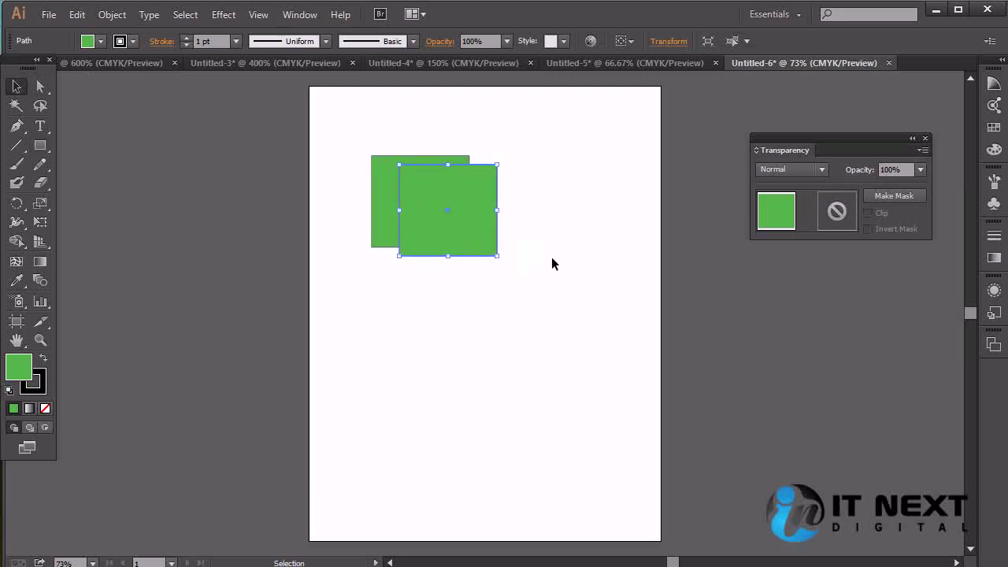
{"action": "left_click", "coordinate": [920, 169]}
{"action": "left_click", "coordinate": [945, 274]}
Reposition the translucent copy so it overlaps the original's lower right
{"action": "left_click", "coordinate": [619, 318]}
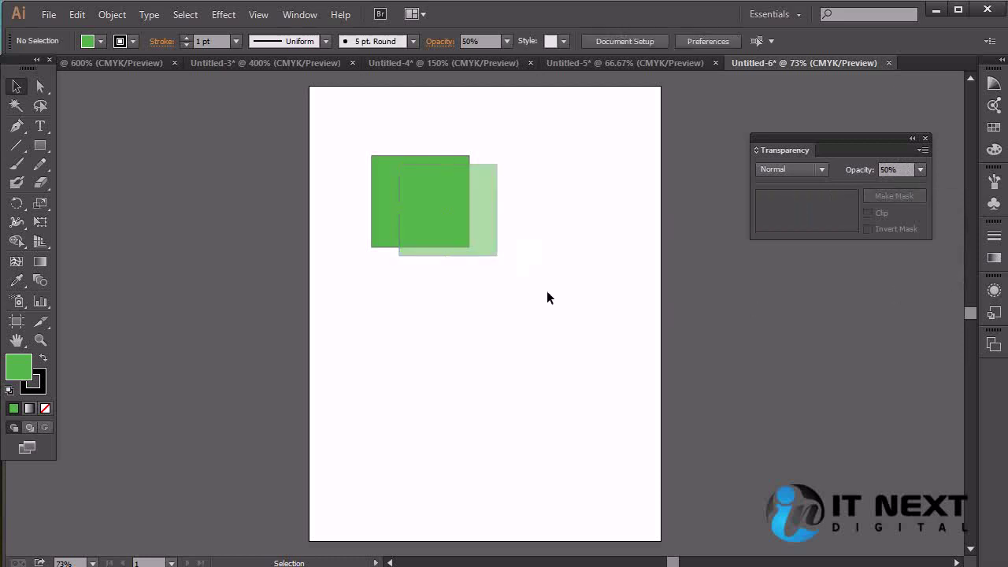
{"action": "left_click_drag", "start_coordinate": [483, 228], "coordinate": [483, 255]}
{"action": "left_click", "coordinate": [558, 264]}
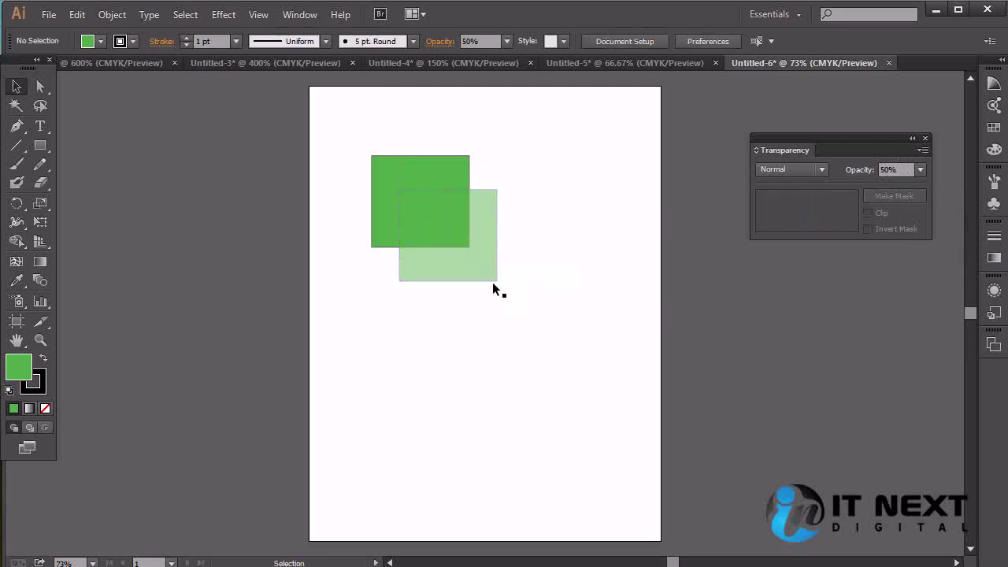
{"action": "left_click_drag", "start_coordinate": [468, 268], "coordinate": [478, 263]}
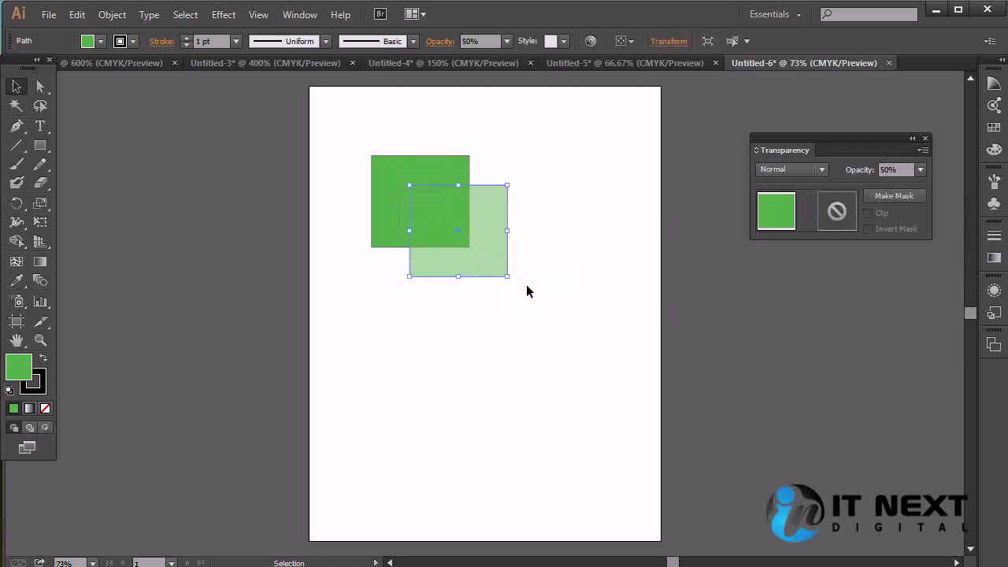
{"action": "left_click", "coordinate": [526, 287]}
{"action": "left_click", "coordinate": [506, 276]}
Set the stroke to None on both squares
{"action": "left_click_drag", "start_coordinate": [517, 168], "coordinate": [341, 344]}
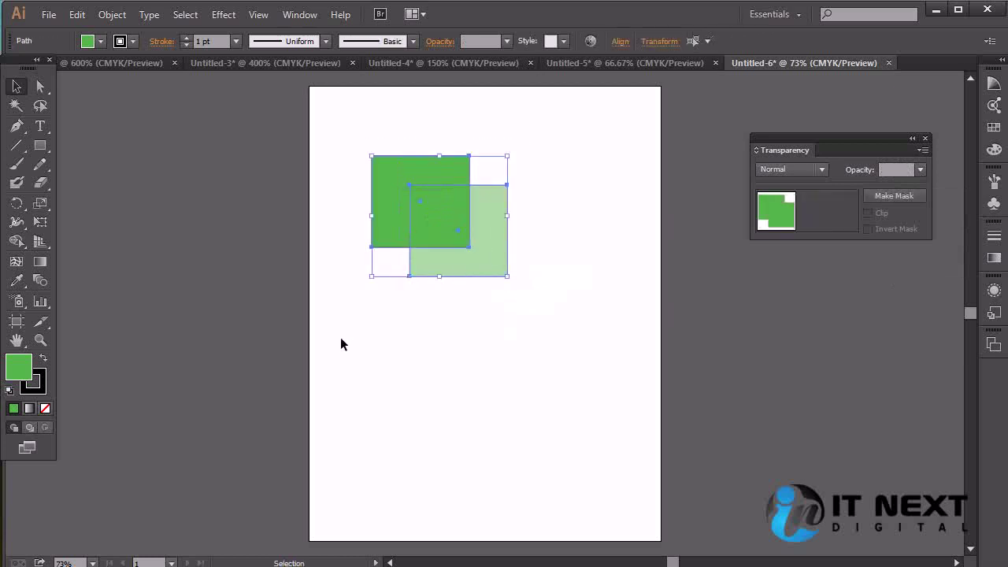
{"action": "left_click", "coordinate": [41, 386]}
{"action": "key", "text": "slash"}
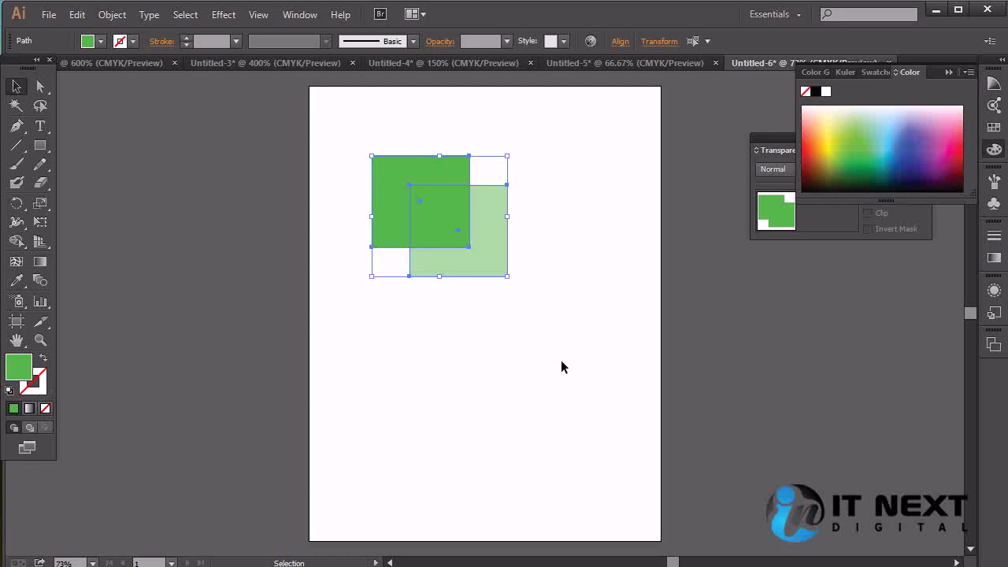
{"action": "left_click", "coordinate": [561, 362]}
{"action": "left_click", "coordinate": [501, 259]}
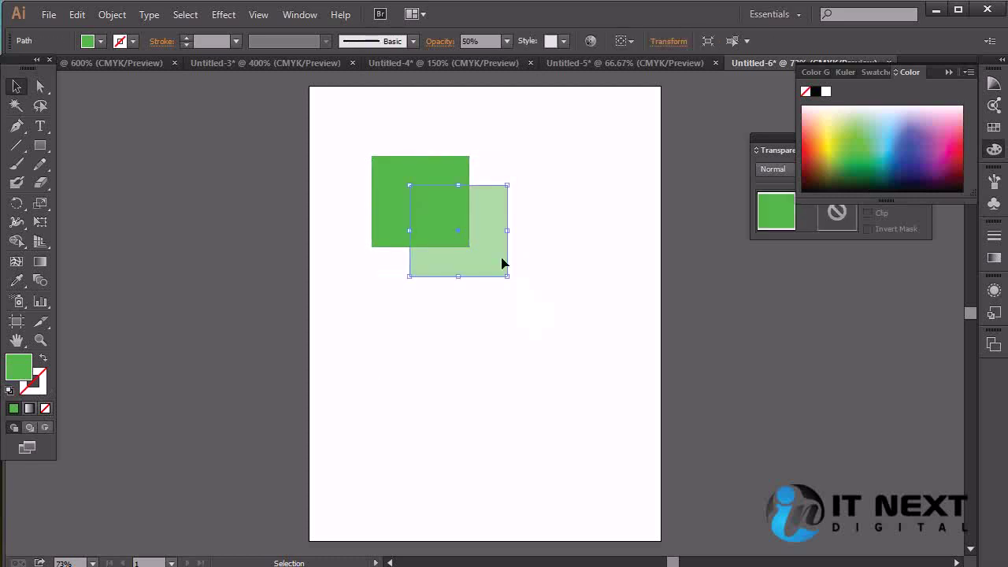
{"action": "left_click", "coordinate": [555, 275]}
Add a yellow copy of the translucent square, overlapping its lower right
{"action": "left_click", "coordinate": [495, 263]}
{"action": "left_click_drag", "start_coordinate": [486, 263], "coordinate": [526, 308]}
{"action": "left_click", "coordinate": [824, 142]}
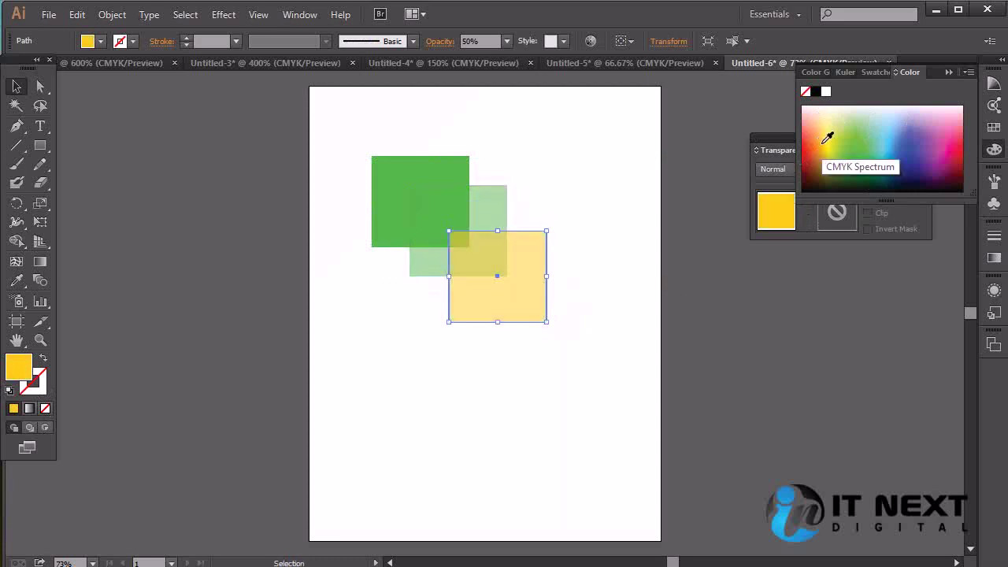
{"action": "left_click", "coordinate": [553, 196]}
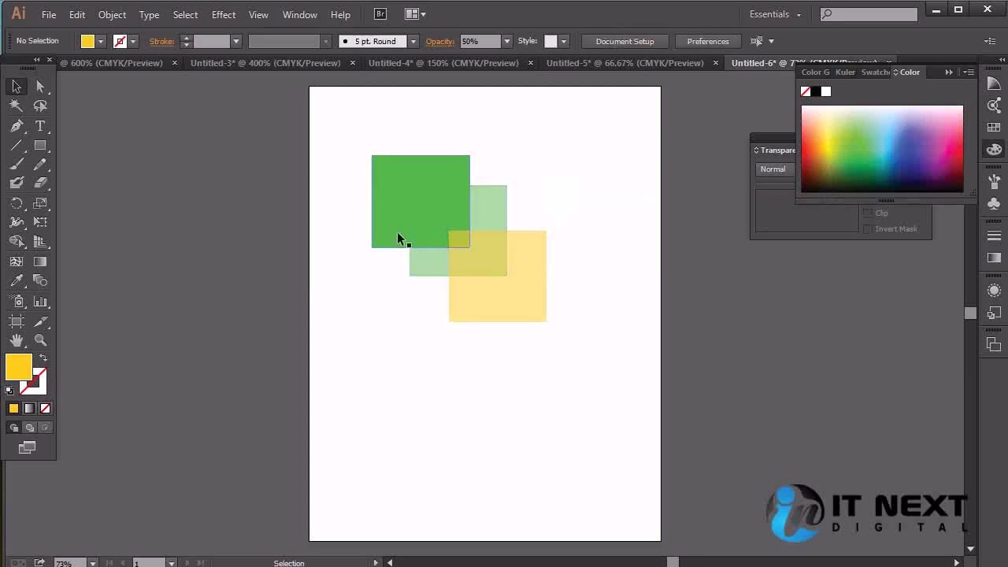
{"action": "mouse_move", "coordinate": [517, 318]}
{"action": "left_mouse_down"}
{"action": "mouse_move", "coordinate": [500, 304]}
{"action": "mouse_move", "coordinate": [516, 295]}
{"action": "left_mouse_up"}
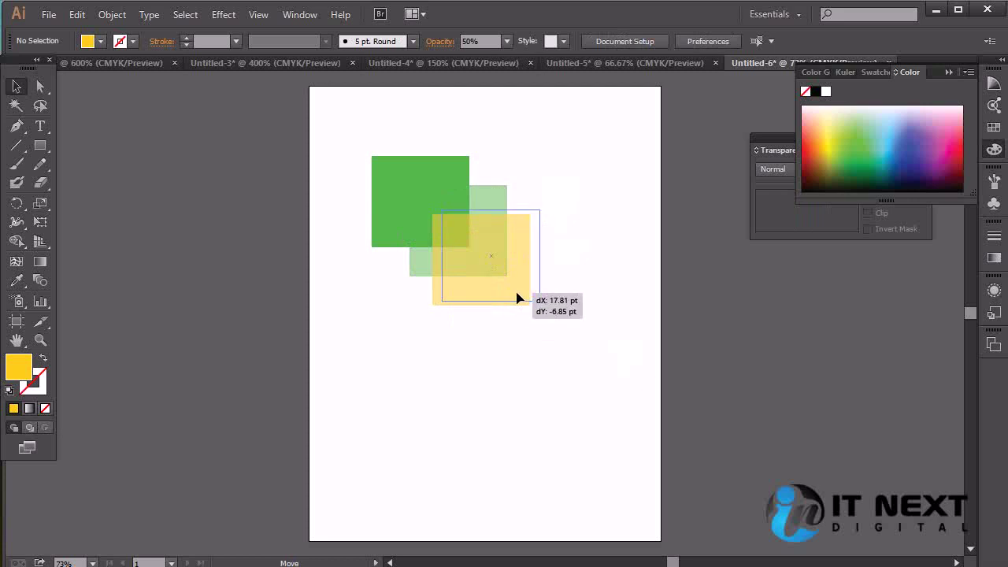
{"action": "left_click", "coordinate": [556, 324]}
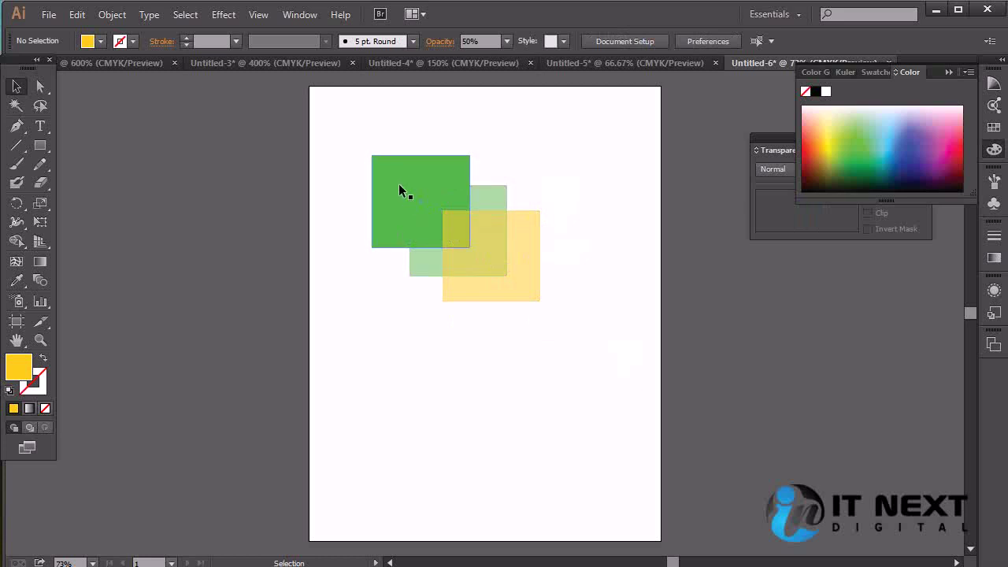
Select all three squares and delete them, leaving the page blank
{"action": "left_click_drag", "start_coordinate": [584, 134], "coordinate": [399, 307]}
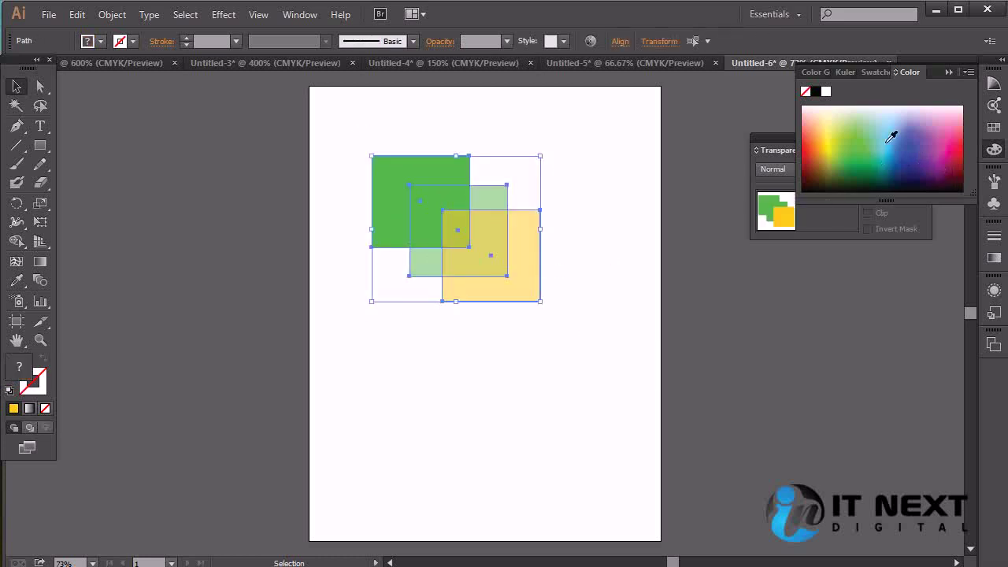
{"action": "left_click", "coordinate": [910, 73]}
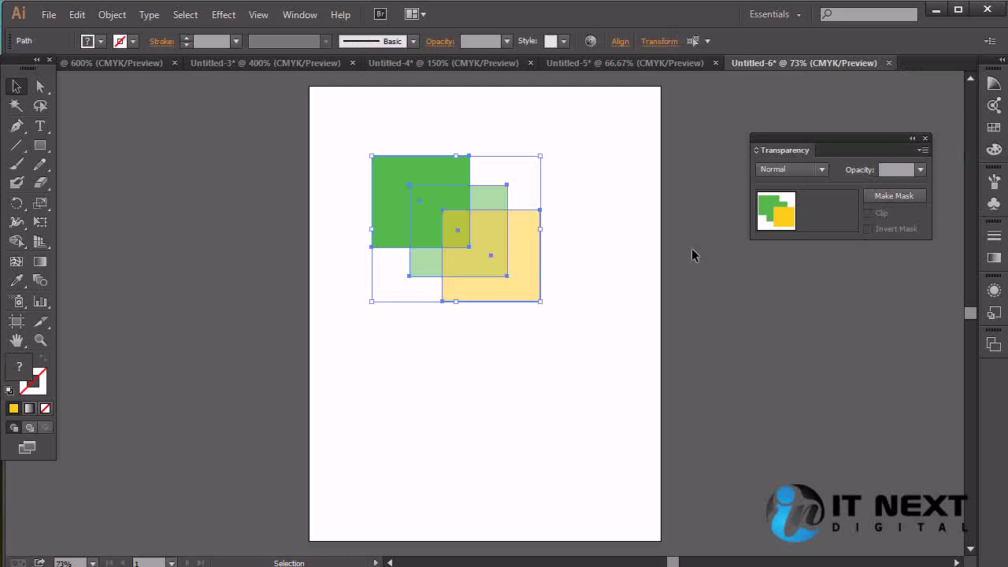
{"action": "left_click", "coordinate": [627, 157]}
{"action": "left_click_drag", "start_coordinate": [612, 123], "coordinate": [312, 325]}
{"action": "key", "text": "Delete"}
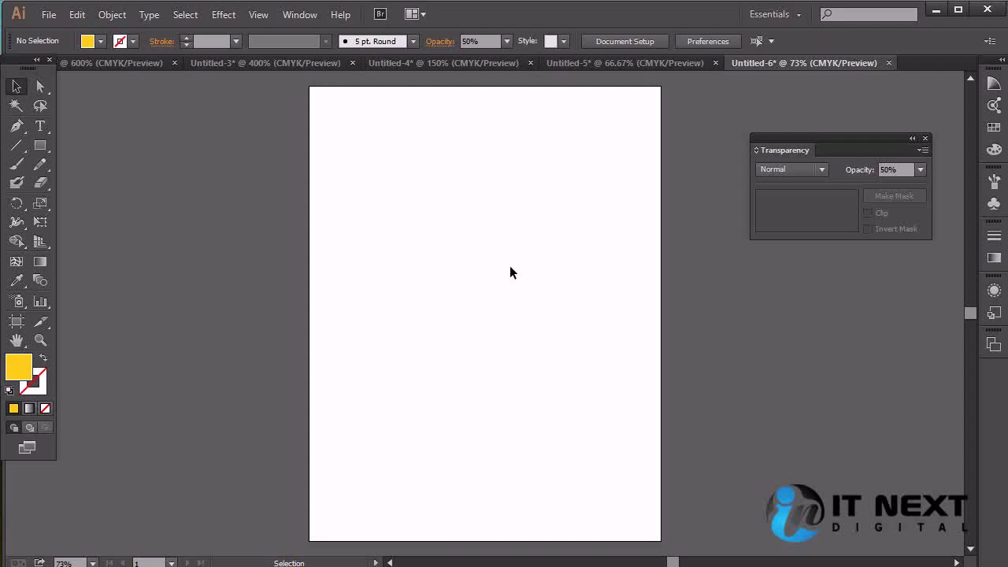
Place the portrait image tumblr_m5ba40QiFR1qdq19eo1_r1_1280.jpg from the stock folder into the document
{"action": "left_click", "coordinate": [47, 15]}
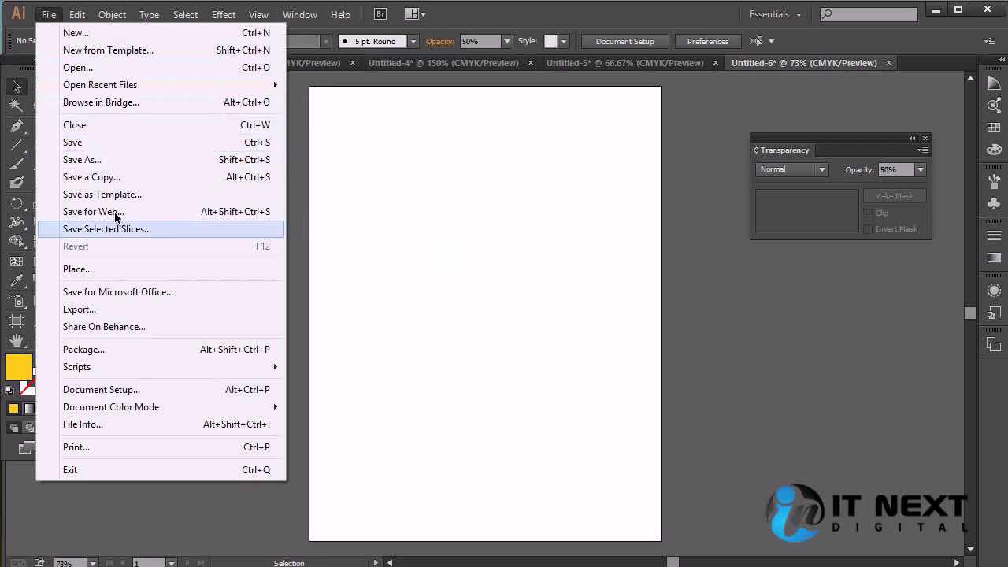
{"action": "left_click", "coordinate": [78, 268]}
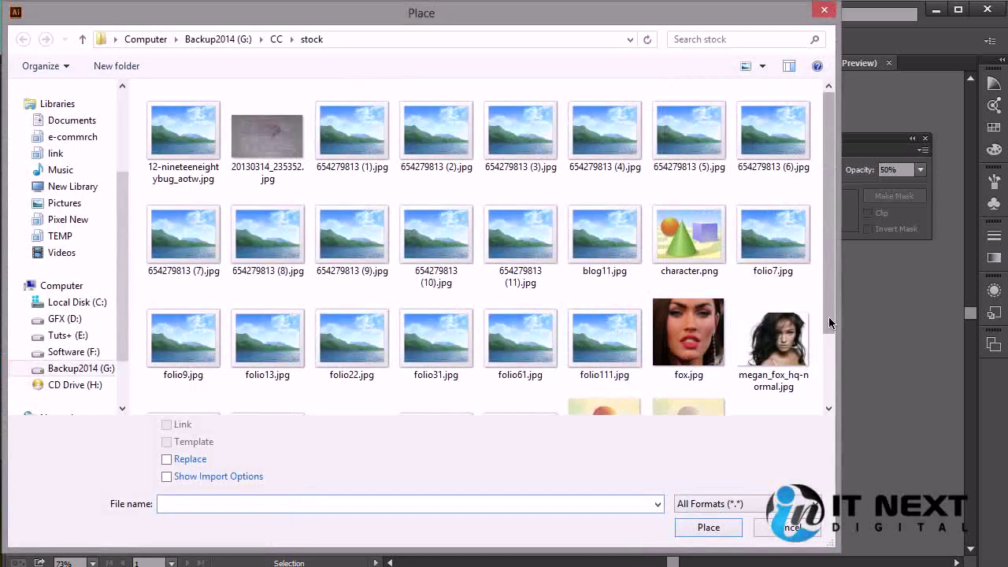
{"action": "left_click_drag", "start_coordinate": [828, 317], "coordinate": [835, 390]}
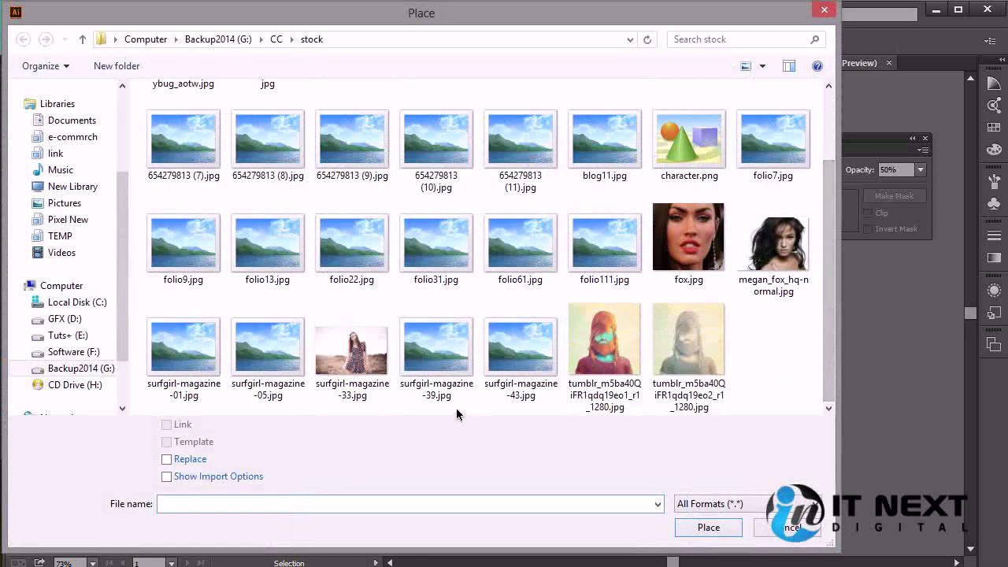
{"action": "double_click", "coordinate": [604, 346]}
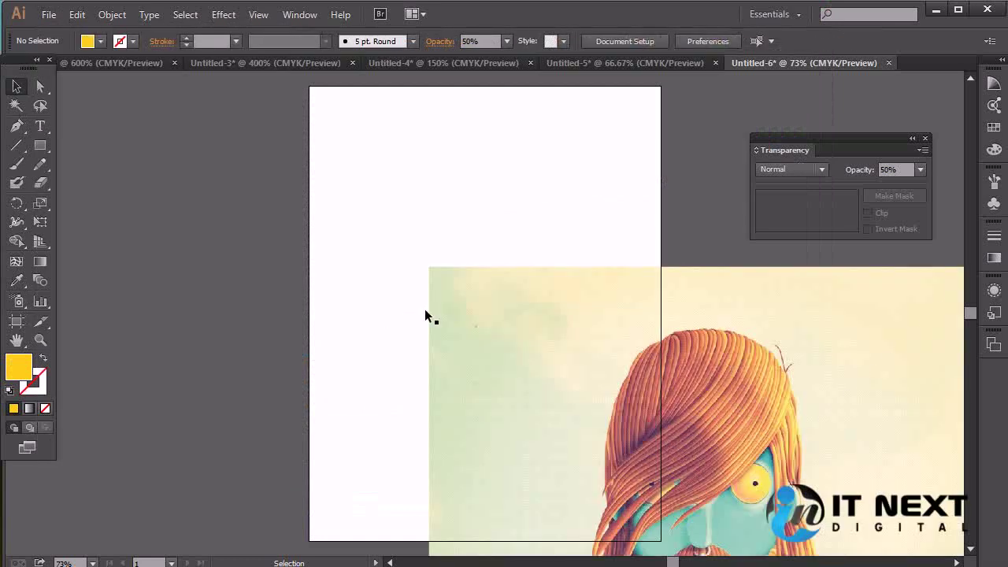
{"action": "mouse_move", "coordinate": [426, 310]}
{"action": "left_mouse_down"}
{"action": "mouse_move", "coordinate": [460, 268]}
{"action": "mouse_move", "coordinate": [415, 247]}
{"action": "left_mouse_up"}
Scale the portrait down and position it over the upper-middle of the page
{"action": "left_click_drag", "start_coordinate": [593, 381], "coordinate": [577, 341]}
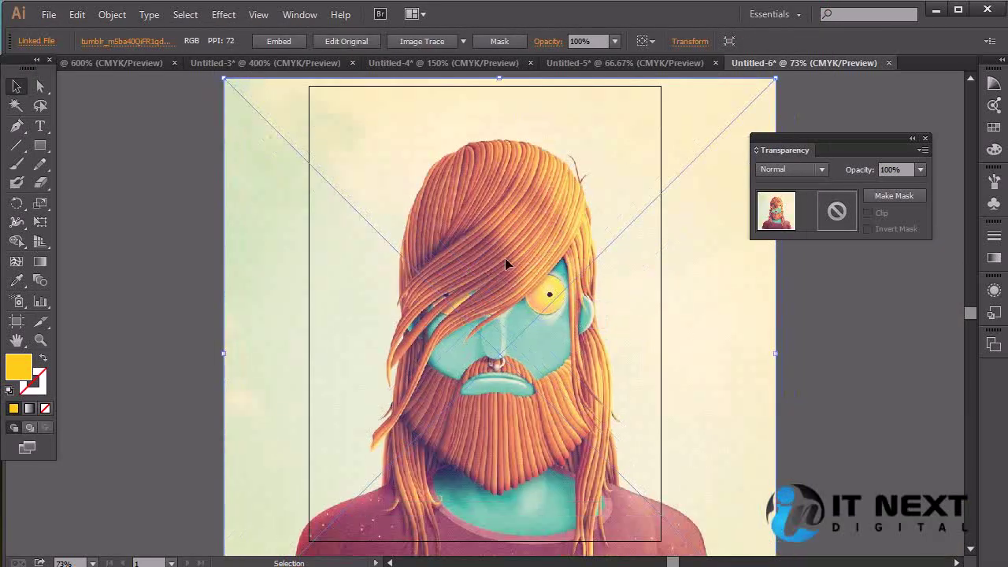
{"action": "left_click_drag", "start_coordinate": [229, 89], "coordinate": [479, 340]}
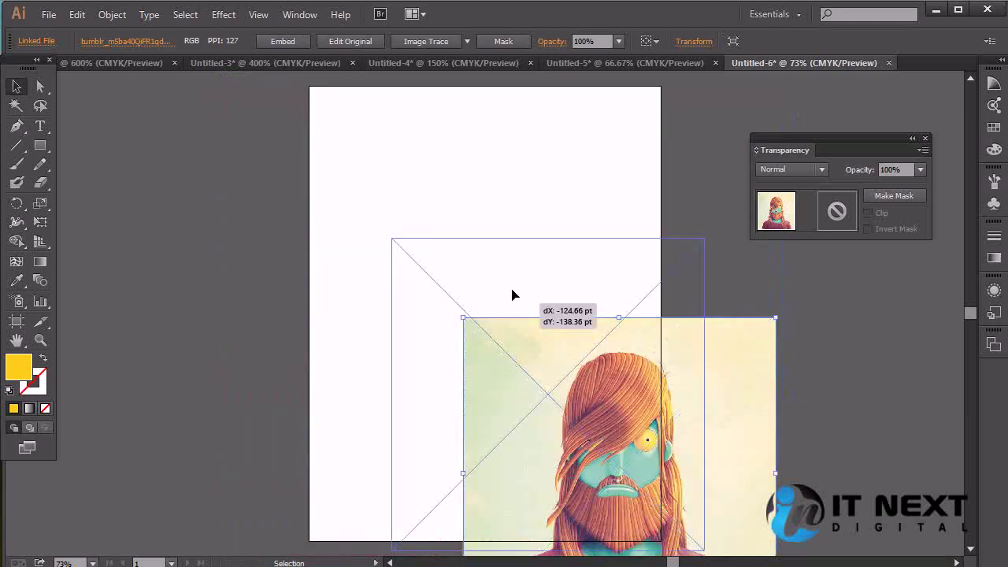
{"action": "left_click_drag", "start_coordinate": [481, 345], "coordinate": [367, 219]}
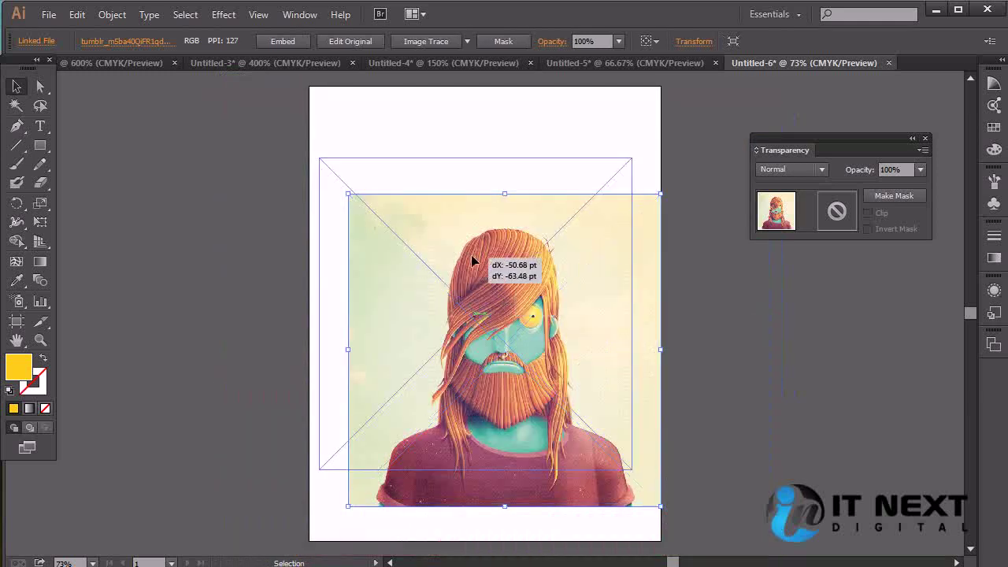
{"action": "left_click_drag", "start_coordinate": [486, 266], "coordinate": [455, 231]}
{"action": "left_click_drag", "start_coordinate": [585, 365], "coordinate": [604, 372]}
Draw a rounded-rectangle square over the portrait, then undo it
{"action": "left_click", "coordinate": [35, 150]}
{"action": "left_click_drag", "start_coordinate": [35, 150], "coordinate": [103, 165]}
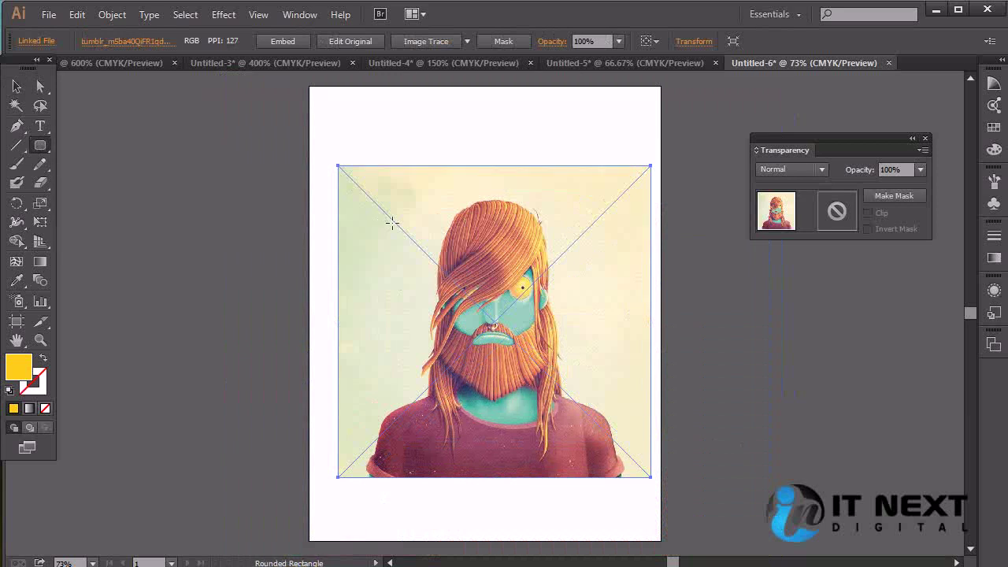
{"action": "left_click_drag", "start_coordinate": [372, 196], "coordinate": [608, 432]}
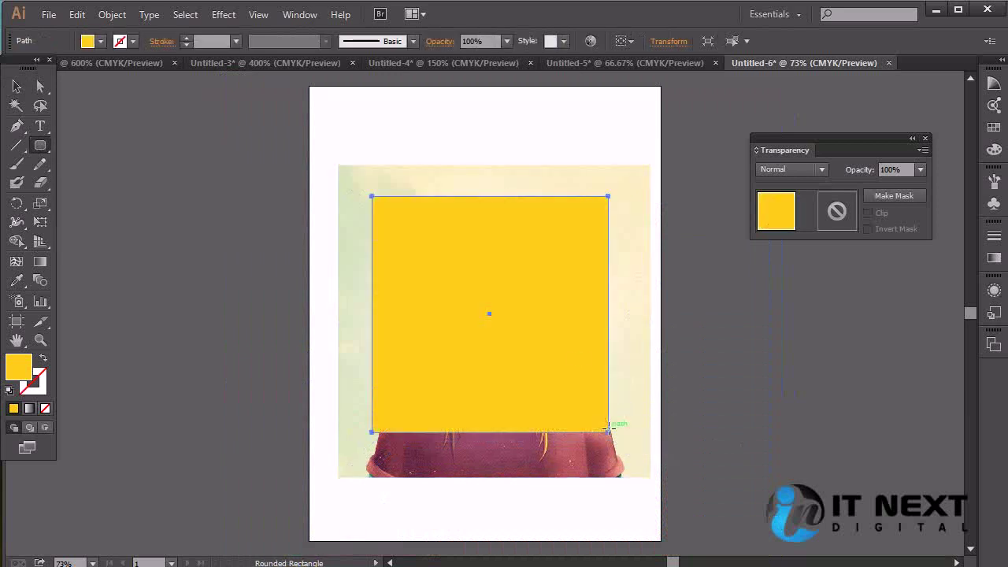
{"action": "key", "text": "ctrl+z"}
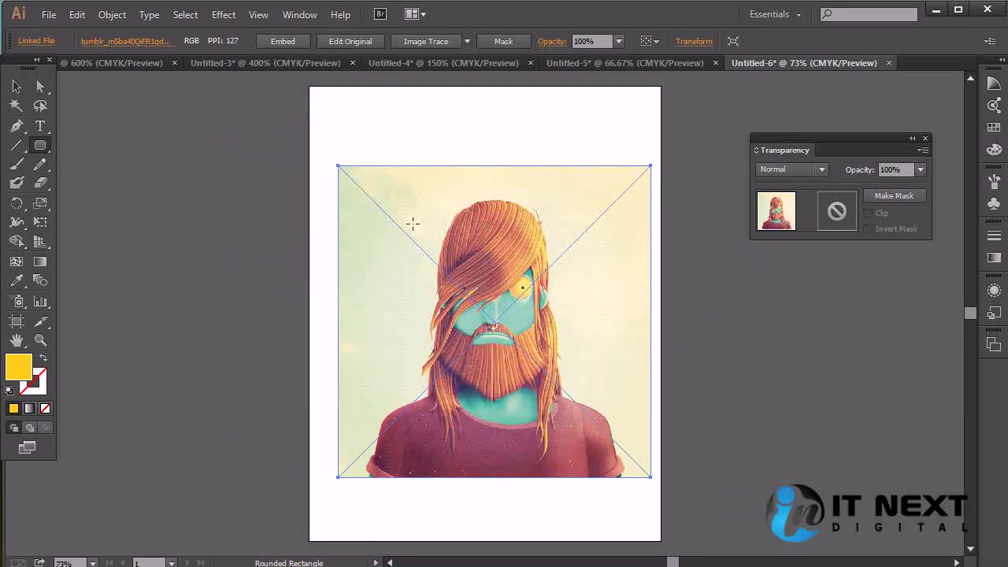
Draw a rounded rectangle covering most of the portrait and start choosing a light fill colour
{"action": "left_click_drag", "start_coordinate": [363, 208], "coordinate": [622, 466]}
{"action": "key", "text": "Up"}
{"action": "key", "text": "Up"}
{"action": "key", "text": "Up"}
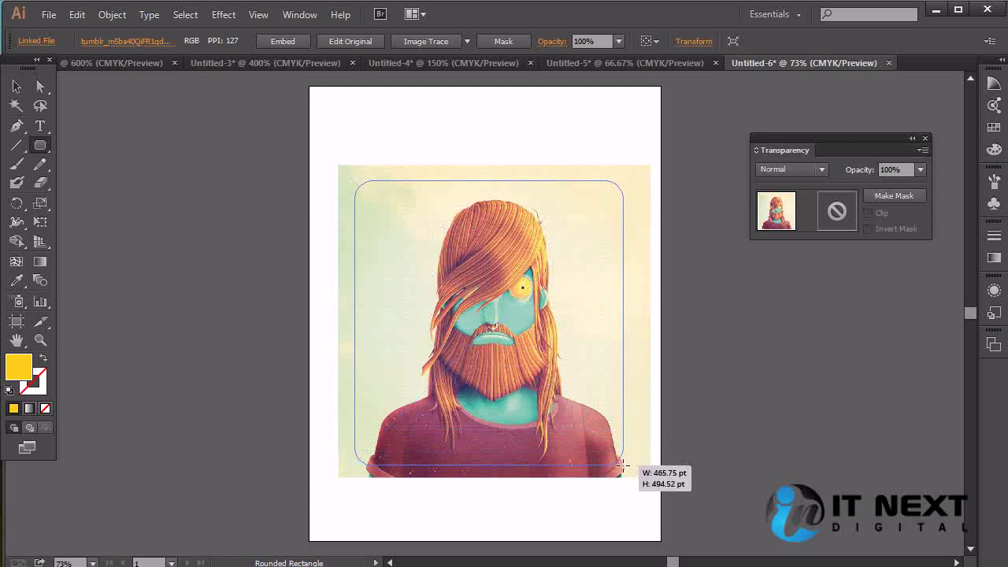
{"action": "left_click_drag", "start_coordinate": [622, 466], "coordinate": [626, 466]}
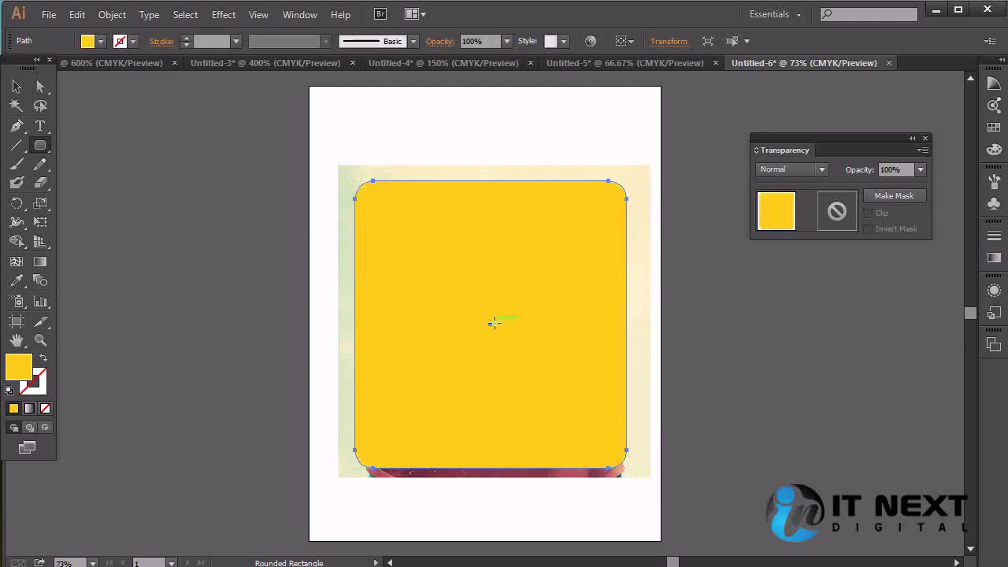
{"action": "double_click", "coordinate": [19, 367]}
{"action": "mouse_move", "coordinate": [409, 335]}
{"action": "left_mouse_down"}
{"action": "mouse_move", "coordinate": [276, 228]}
{"action": "mouse_move", "coordinate": [261, 185]}
{"action": "left_mouse_up"}
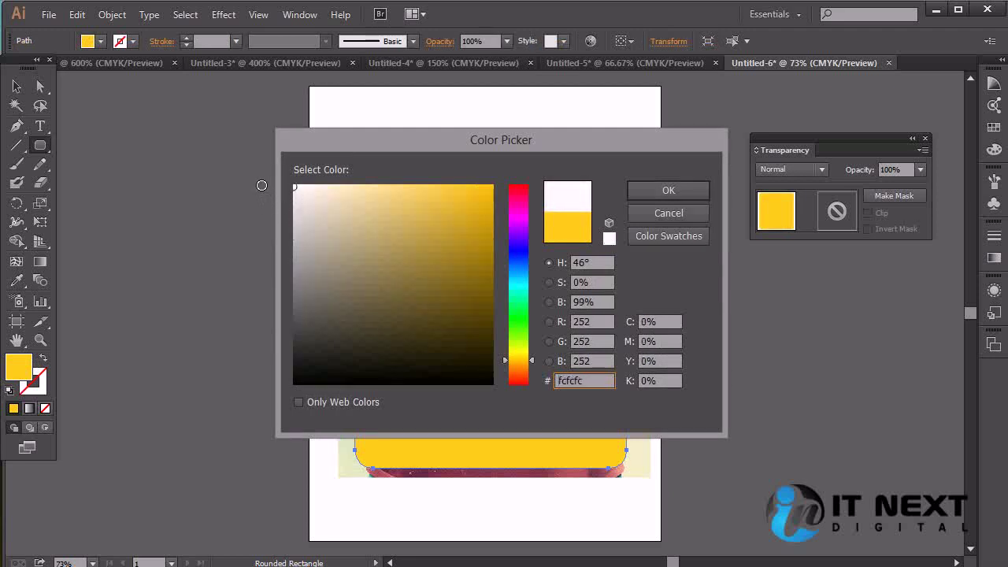
Fill the rounded rectangle near-white and make it the portrait's opacity mask
{"action": "left_click", "coordinate": [290, 202]}
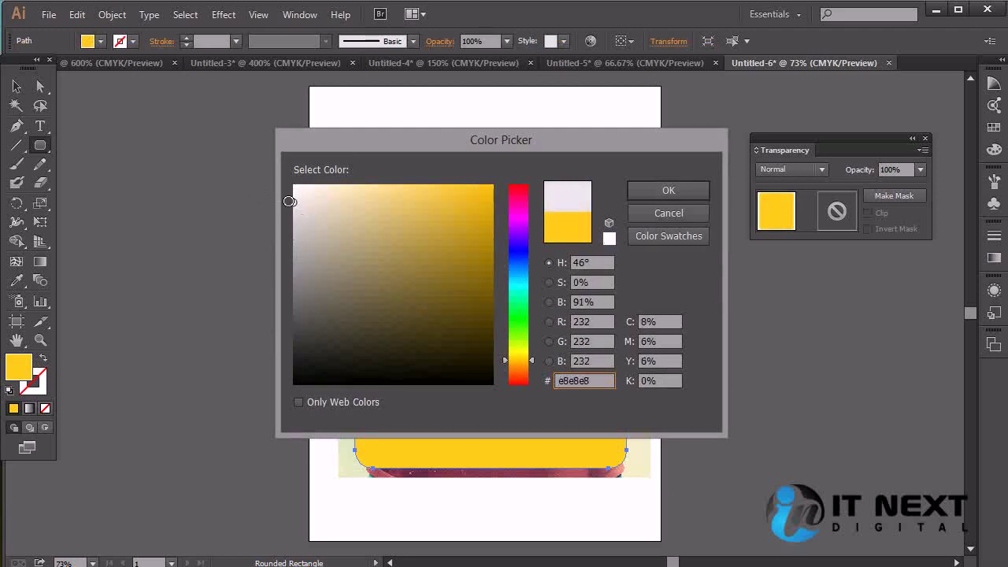
{"action": "left_click", "coordinate": [668, 190]}
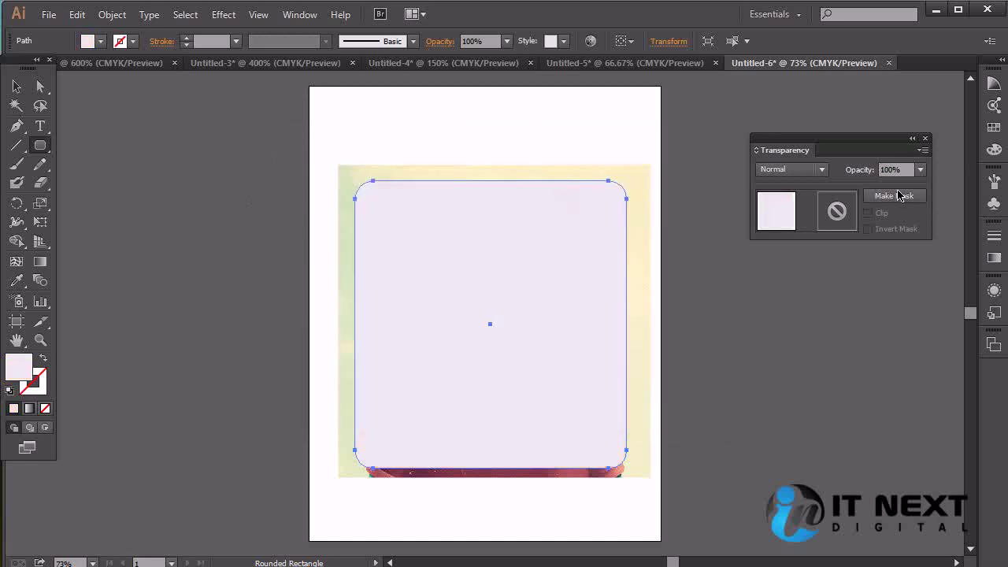
{"action": "left_click", "coordinate": [17, 85]}
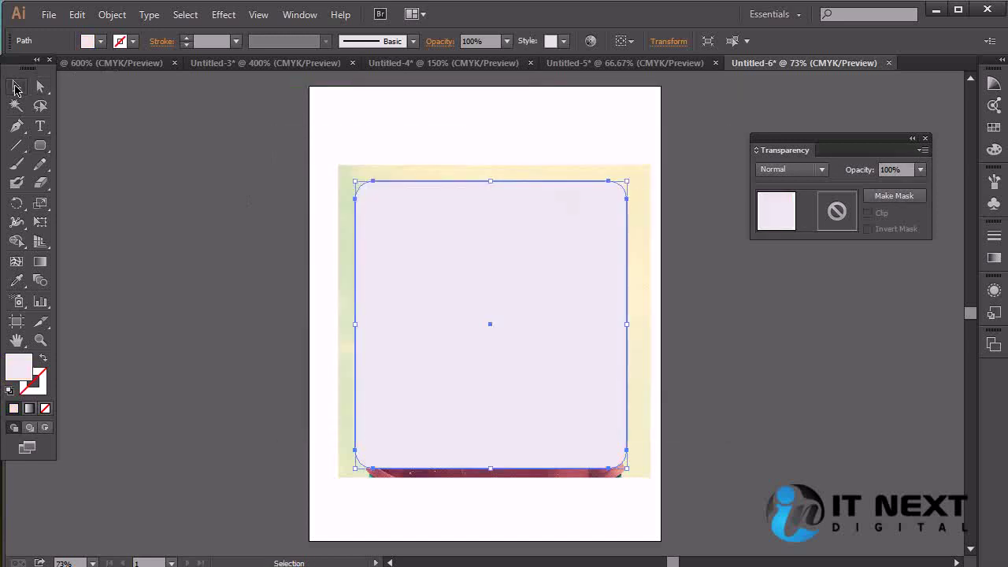
{"action": "left_click_drag", "start_coordinate": [685, 152], "coordinate": [488, 316]}
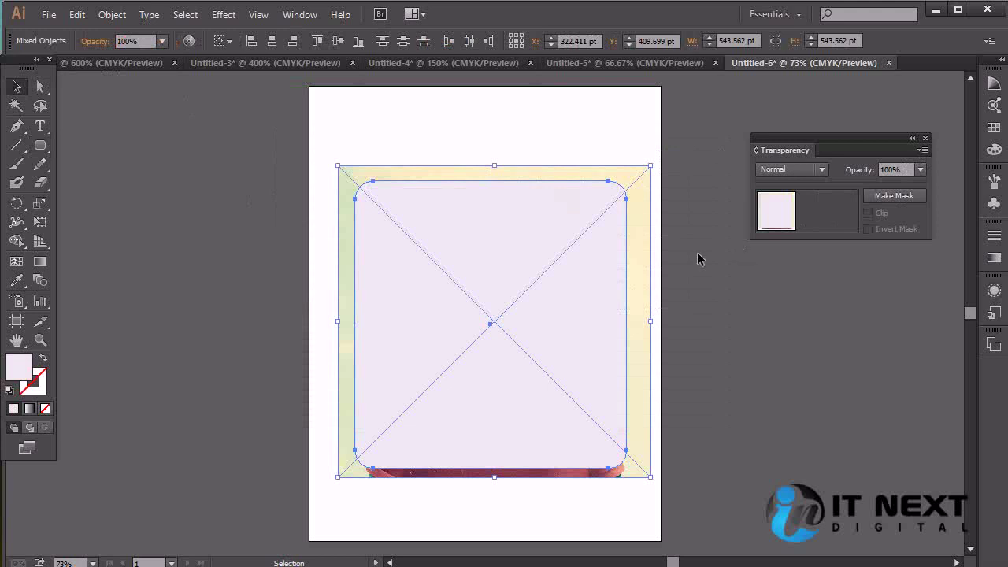
{"action": "left_click", "coordinate": [923, 151]}
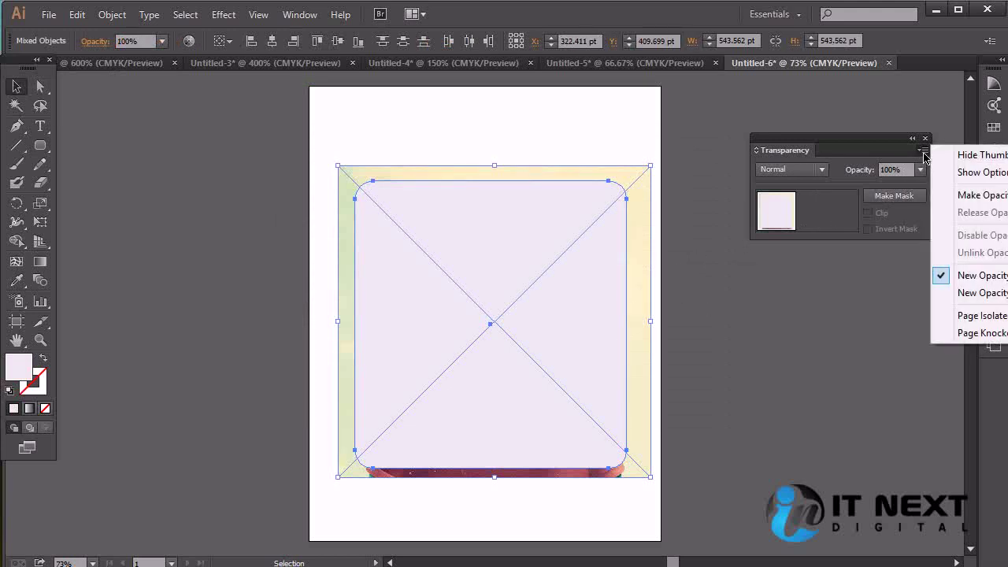
{"action": "left_click", "coordinate": [975, 194]}
{"action": "left_click", "coordinate": [711, 338]}
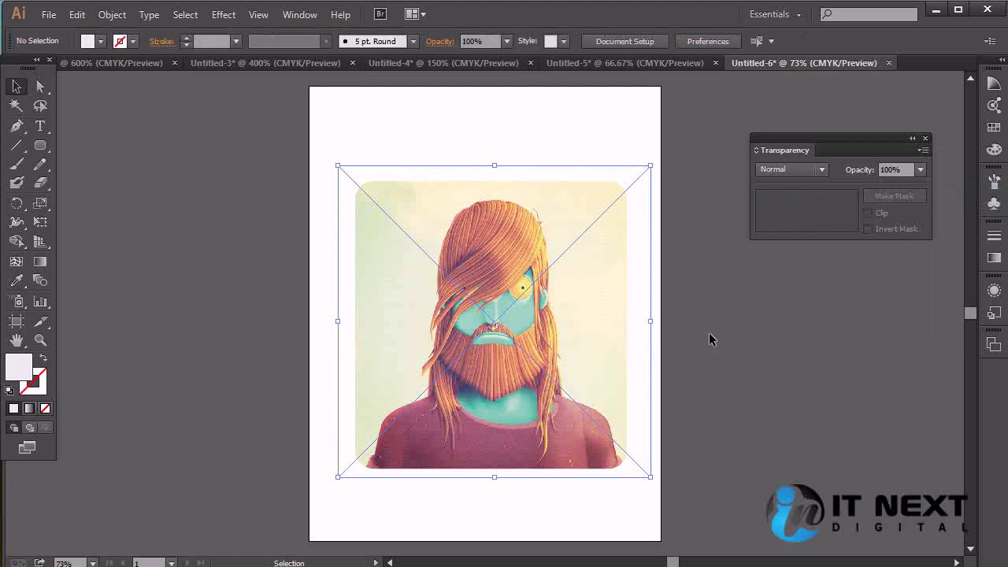
Try a dark grey fill, then undo the mask and select only the rounded rectangle
{"action": "left_click", "coordinate": [600, 341]}
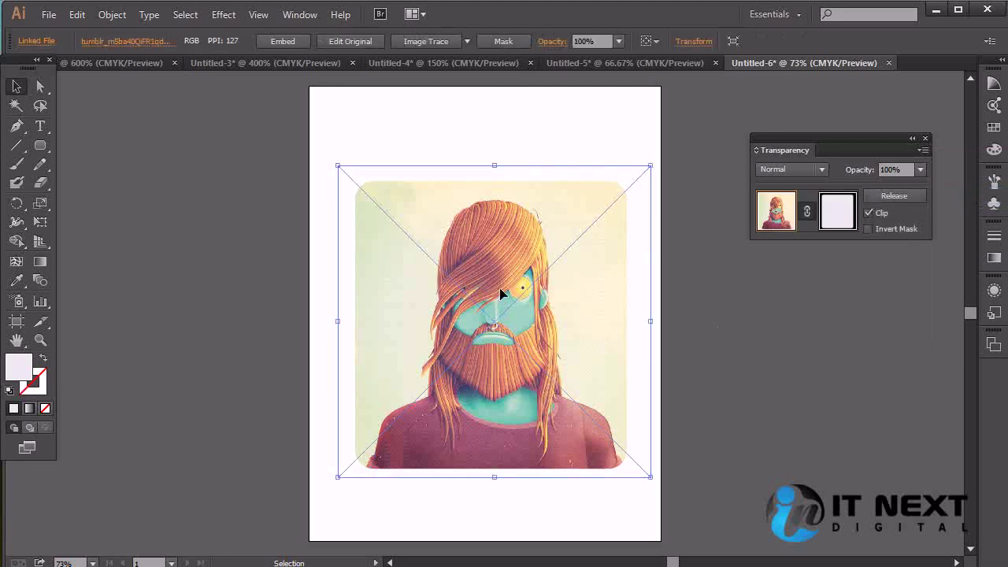
{"action": "double_click", "coordinate": [18, 371]}
{"action": "left_click_drag", "start_coordinate": [352, 302], "coordinate": [261, 334]}
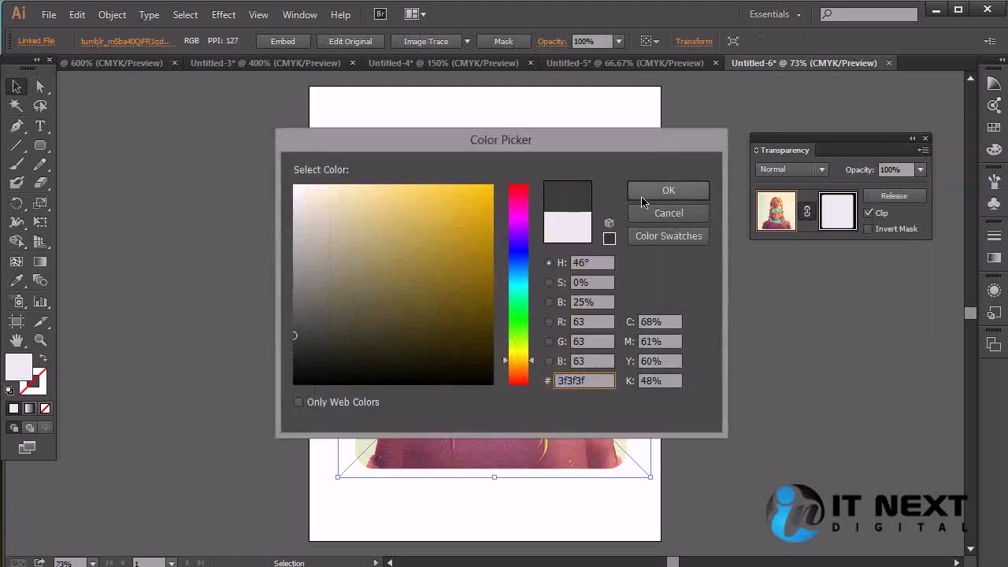
{"action": "left_click", "coordinate": [656, 196]}
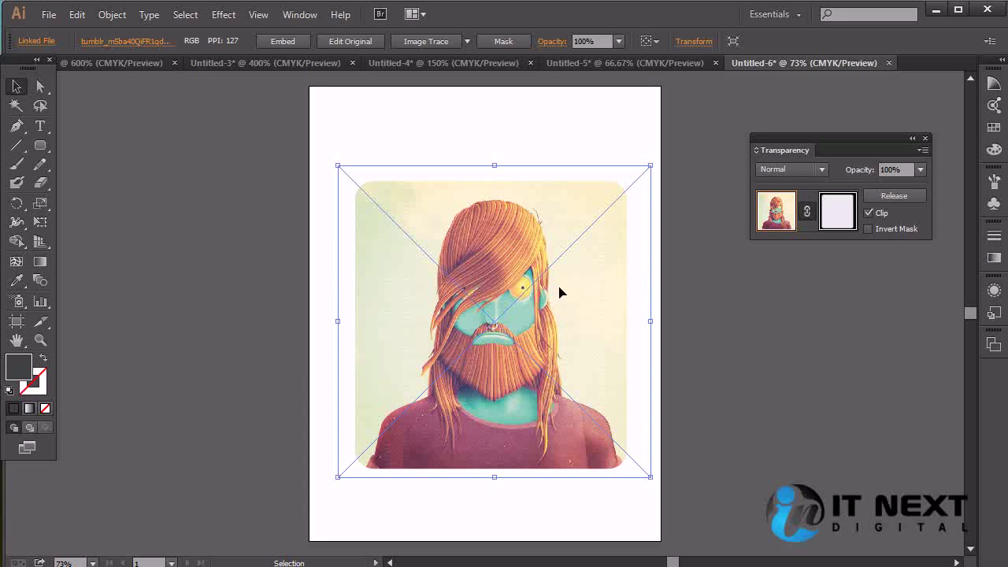
{"action": "key", "text": "ctrl+z"}
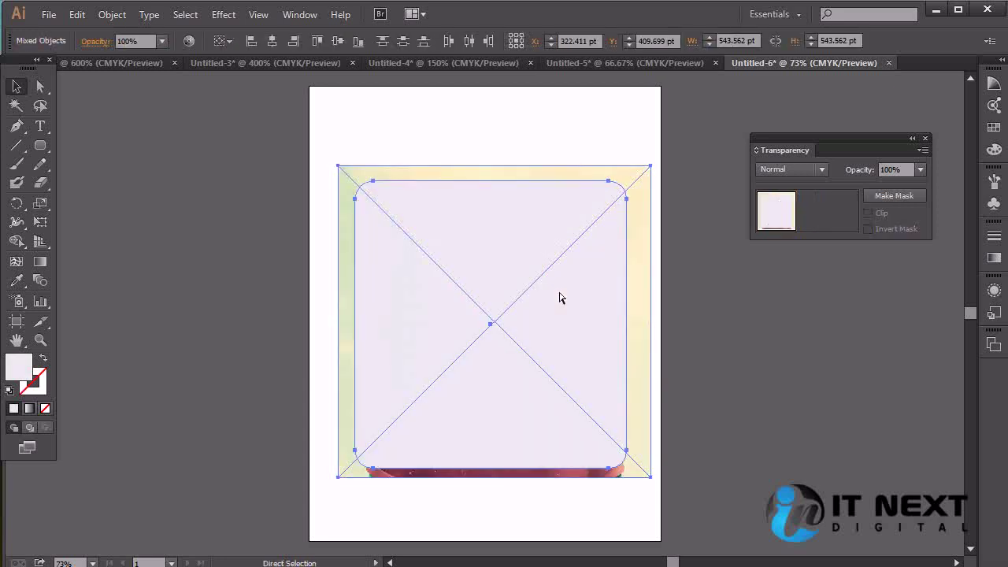
{"action": "left_click", "coordinate": [661, 347]}
{"action": "left_click", "coordinate": [545, 320]}
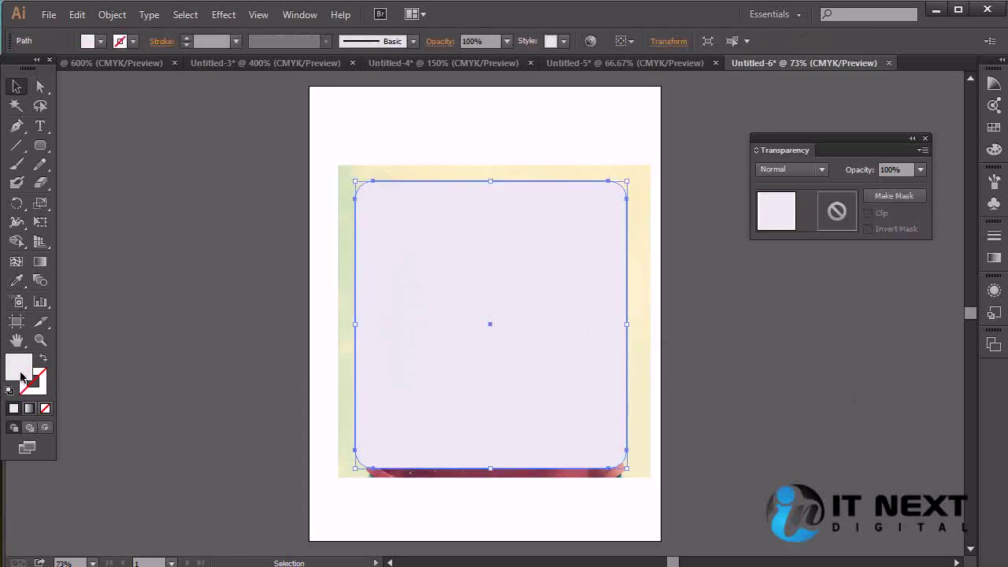
Fill the rectangle dark grey 353535 and apply it as the portrait's opacity mask
{"action": "double_click", "coordinate": [21, 376]}
{"action": "left_click_drag", "start_coordinate": [329, 335], "coordinate": [263, 348]}
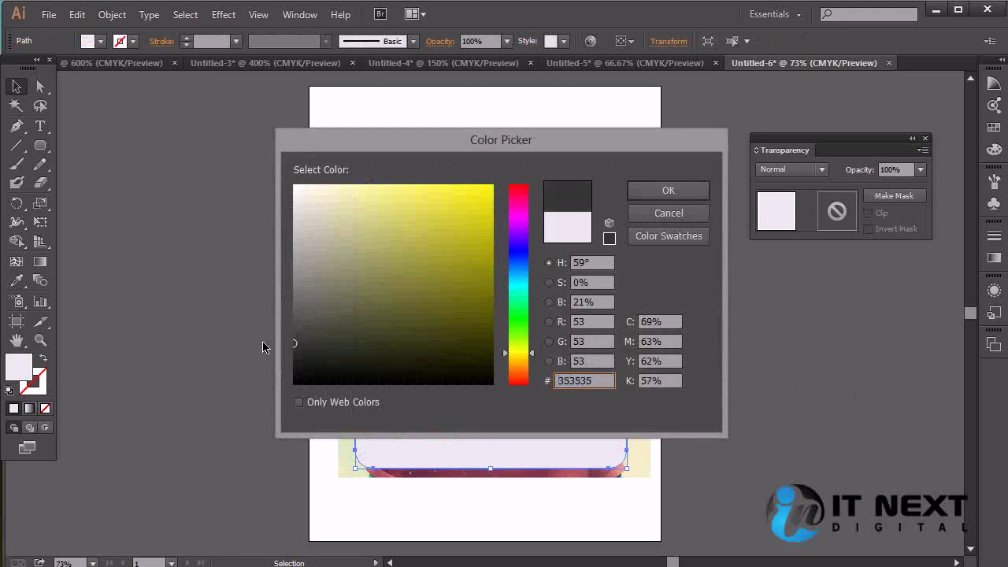
{"action": "left_click", "coordinate": [668, 190]}
{"action": "left_click", "coordinate": [685, 221]}
{"action": "left_click_drag", "start_coordinate": [691, 207], "coordinate": [417, 387]}
{"action": "left_click", "coordinate": [924, 155]}
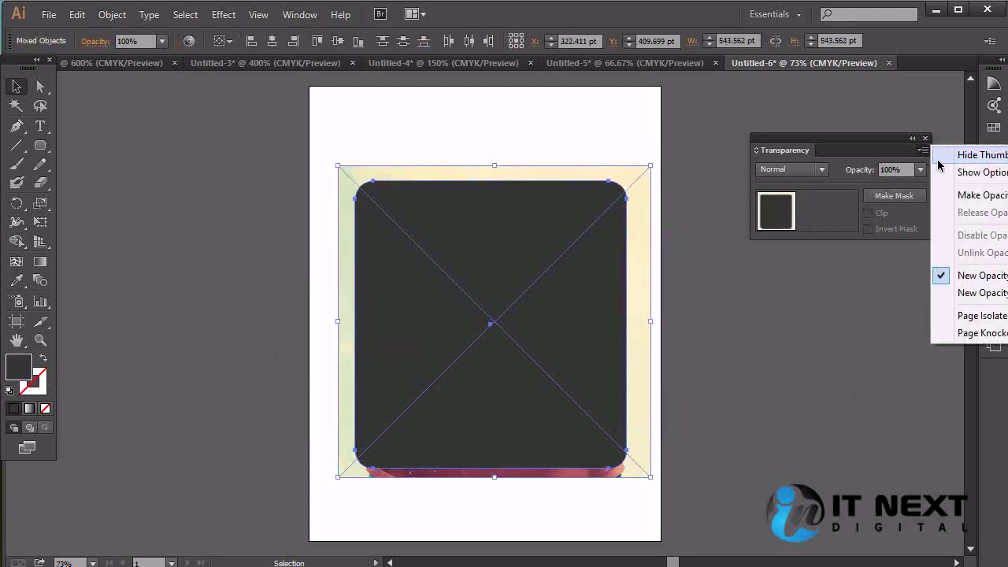
{"action": "left_click", "coordinate": [972, 194]}
{"action": "left_click", "coordinate": [693, 351]}
{"action": "left_click", "coordinate": [538, 331]}
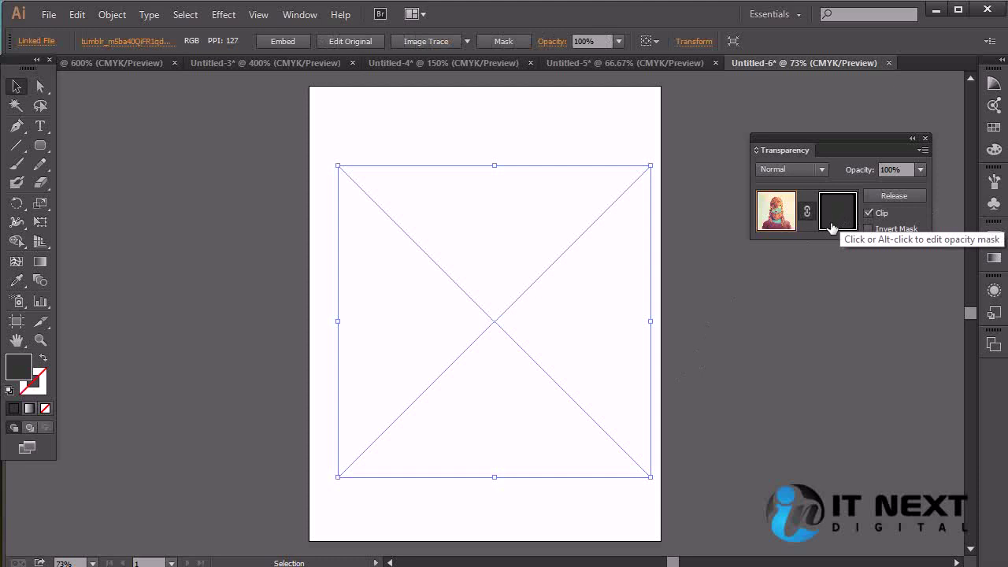
Enter the portrait's opacity mask and fill the mask shape olive
{"action": "left_click", "coordinate": [787, 309]}
{"action": "left_click", "coordinate": [438, 341]}
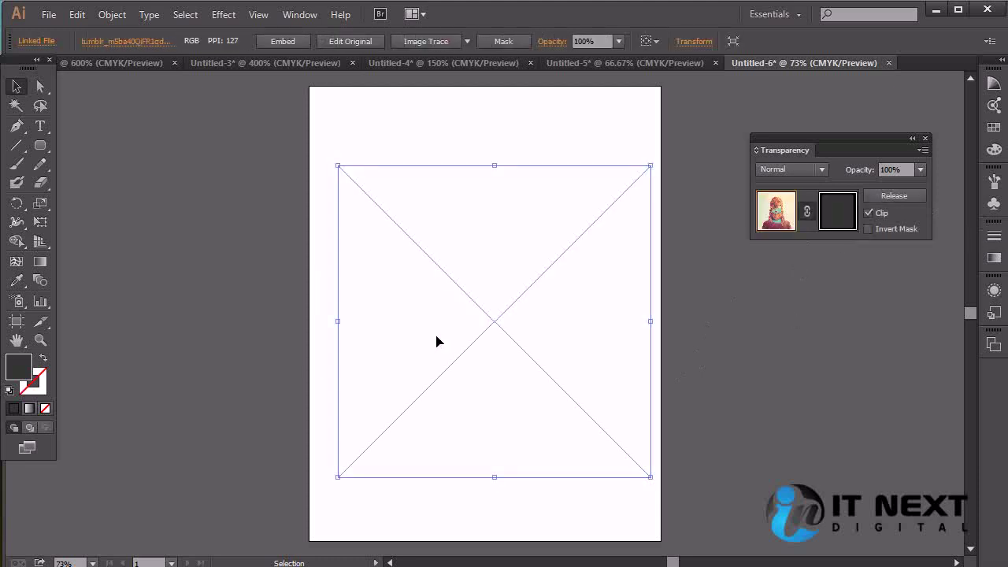
{"action": "left_click", "coordinate": [839, 213]}
{"action": "double_click", "coordinate": [19, 366]}
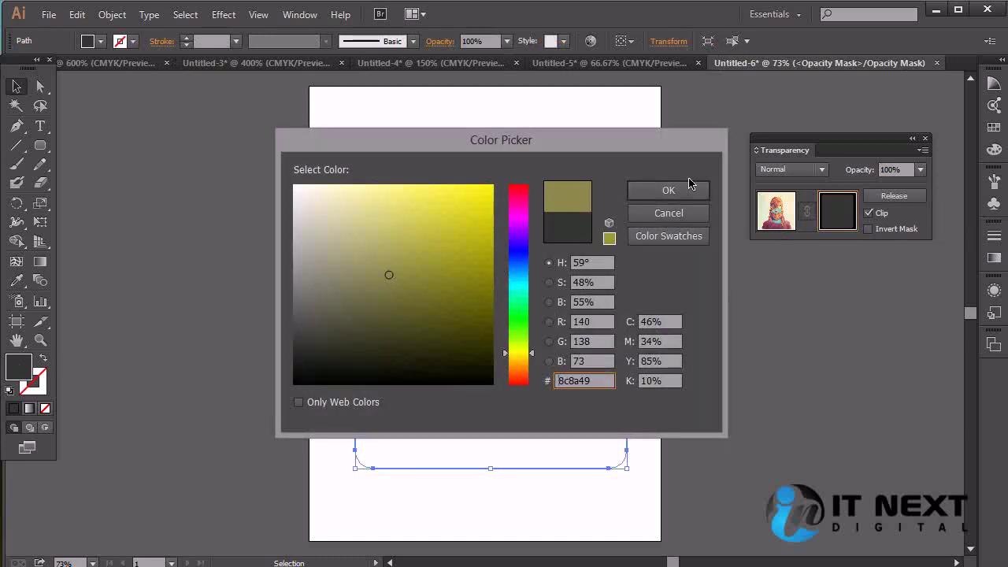
{"action": "left_click", "coordinate": [668, 191]}
Change the mask shape's fill to a bright orange in the Color Picker
{"action": "double_click", "coordinate": [17, 367]}
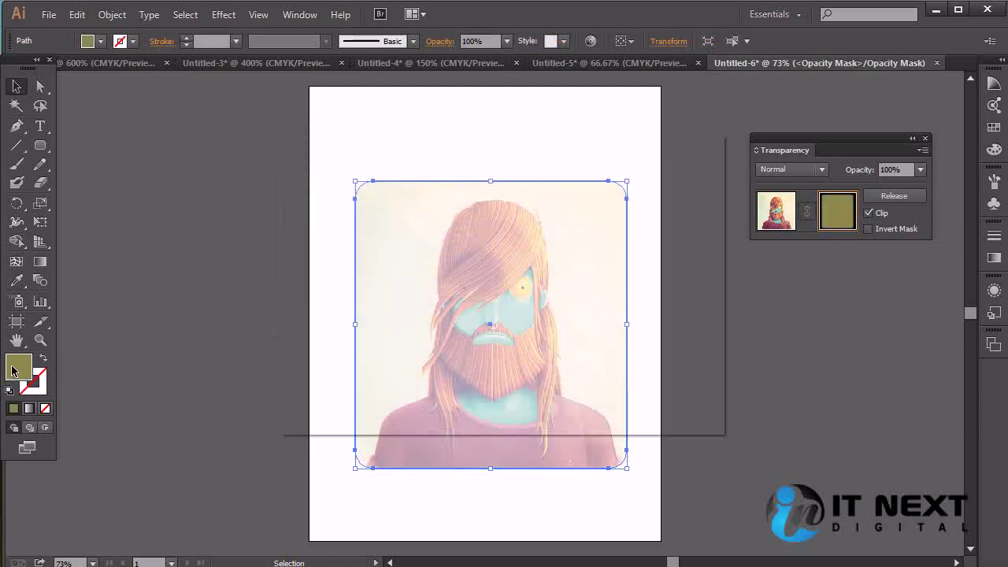
{"action": "left_click_drag", "start_coordinate": [539, 146], "coordinate": [908, 337]}
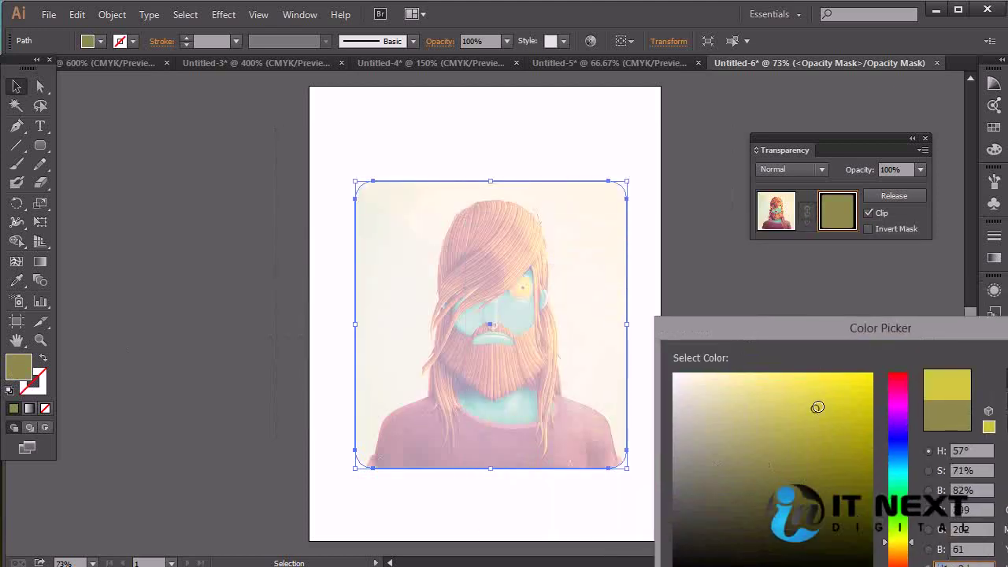
{"action": "left_click_drag", "start_coordinate": [899, 429], "coordinate": [897, 496]}
{"action": "left_click", "coordinate": [843, 415]}
{"action": "mouse_move", "coordinate": [843, 415]}
{"action": "left_mouse_down"}
{"action": "mouse_move", "coordinate": [743, 434]}
{"action": "mouse_move", "coordinate": [745, 504]}
{"action": "mouse_move", "coordinate": [785, 481]}
{"action": "left_mouse_up"}
{"action": "left_click", "coordinate": [898, 547]}
{"action": "left_click", "coordinate": [832, 419]}
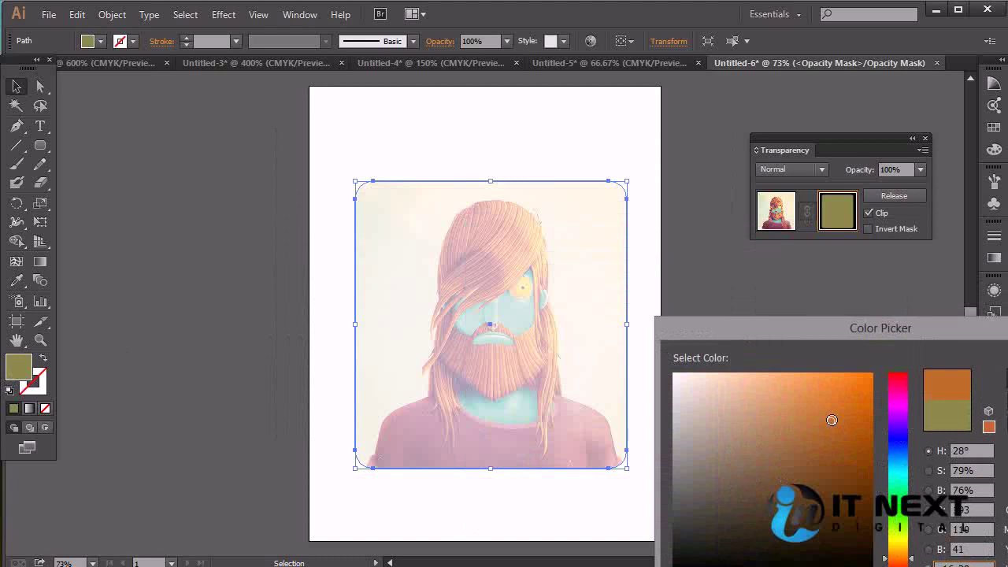
{"action": "key", "text": "Return"}
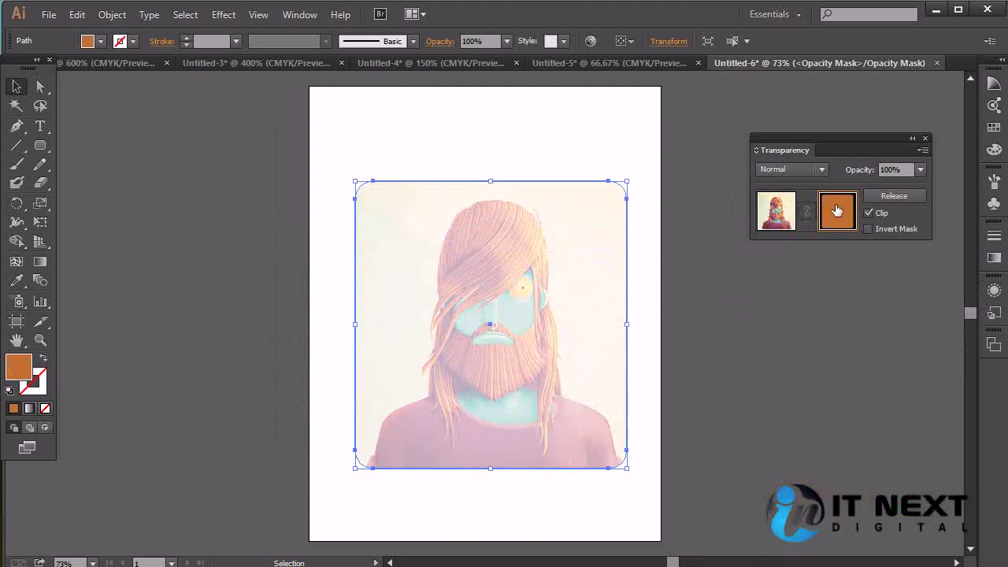
Refill the mask shape bright cyan and turn off Clip
{"action": "double_click", "coordinate": [27, 377]}
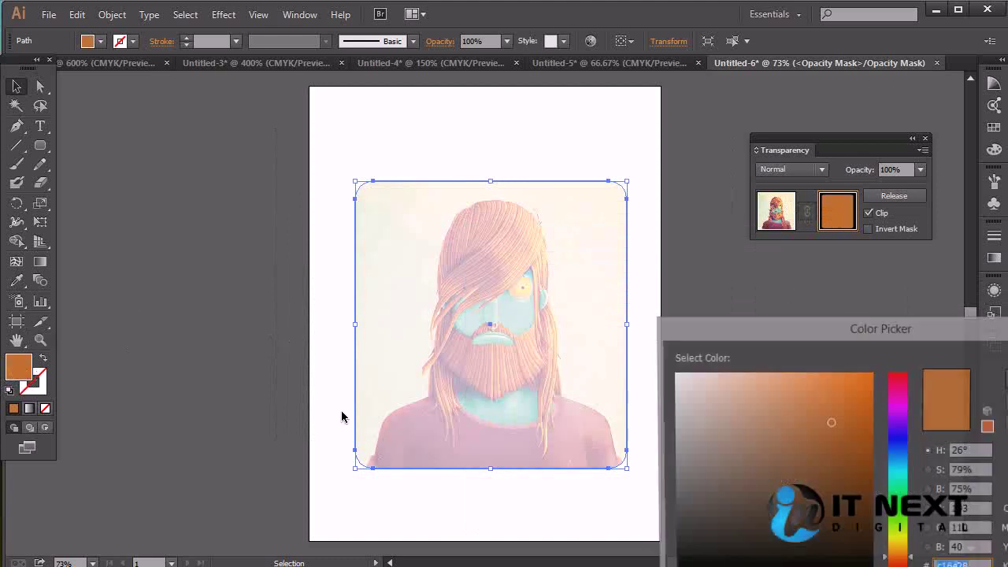
{"action": "left_click", "coordinate": [897, 471]}
{"action": "left_click", "coordinate": [856, 377]}
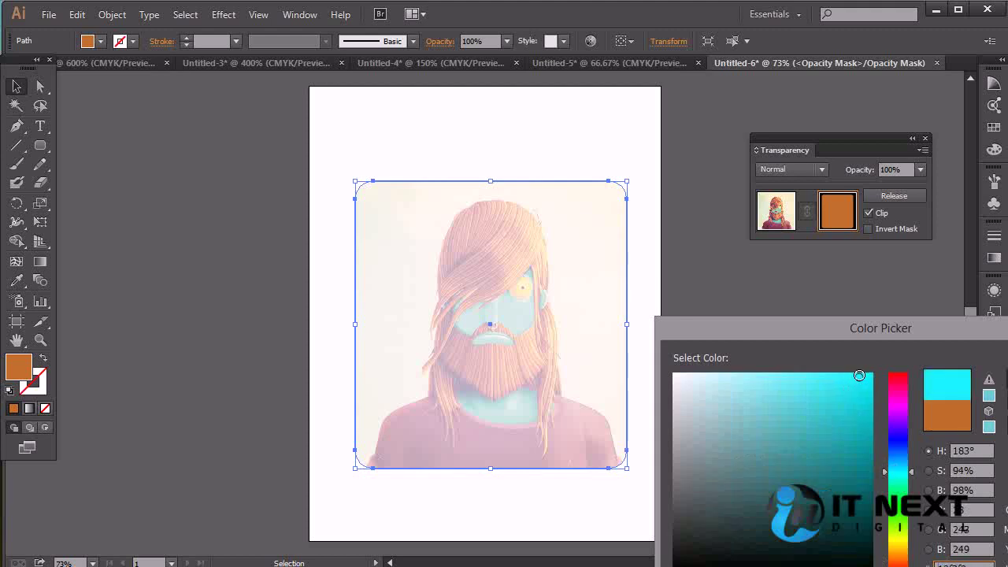
{"action": "key", "text": "Return"}
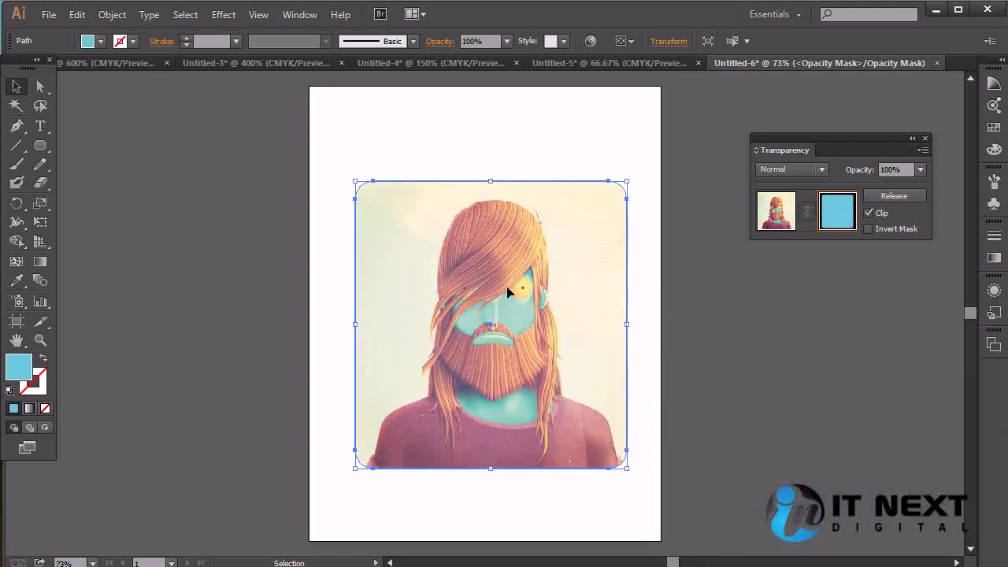
{"action": "left_click", "coordinate": [869, 213]}
{"action": "left_click", "coordinate": [716, 342]}
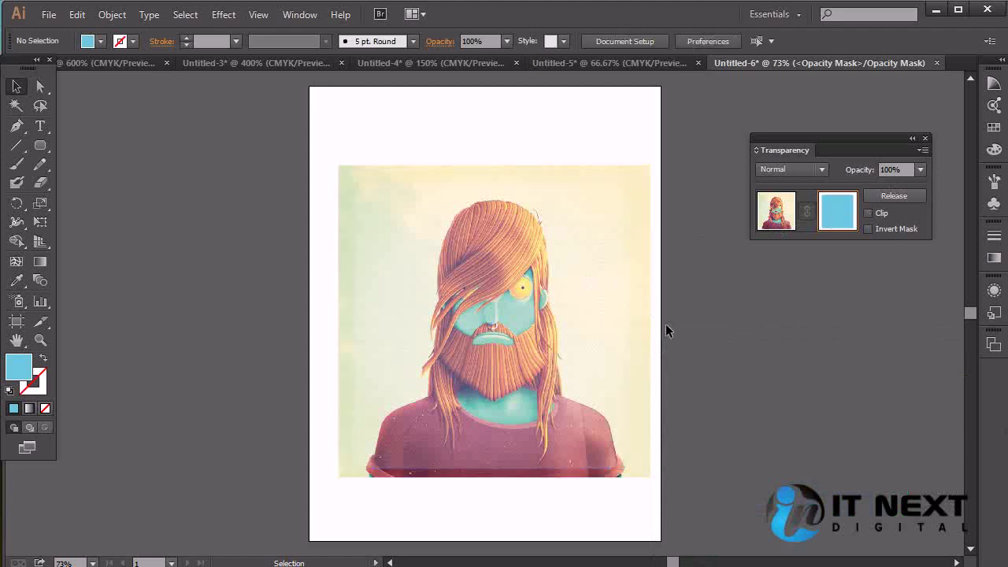
Give the rounded mask shape a linear gradient, then delete it from the mask
{"action": "left_click", "coordinate": [369, 225]}
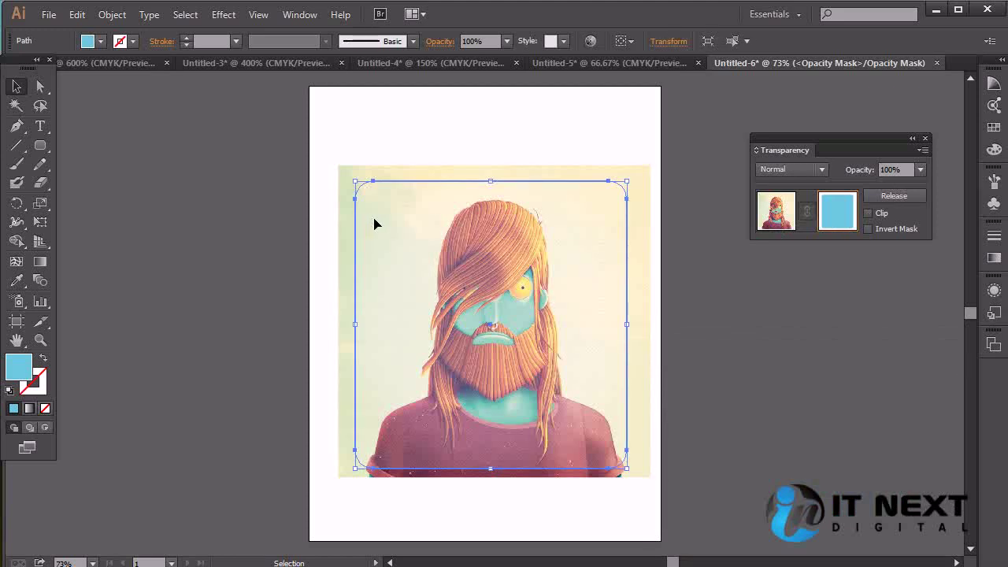
{"action": "left_click", "coordinate": [993, 256]}
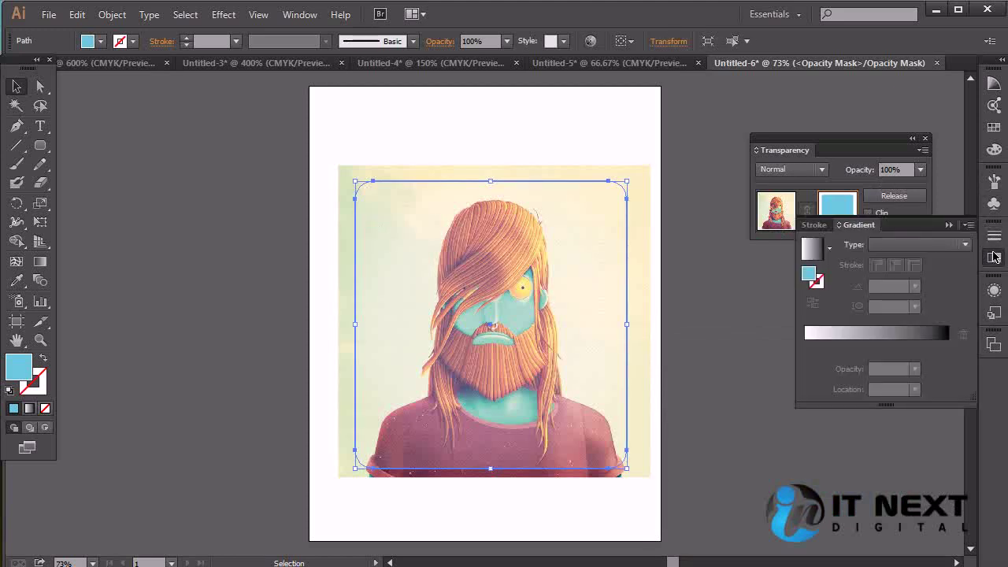
{"action": "left_click", "coordinate": [808, 249]}
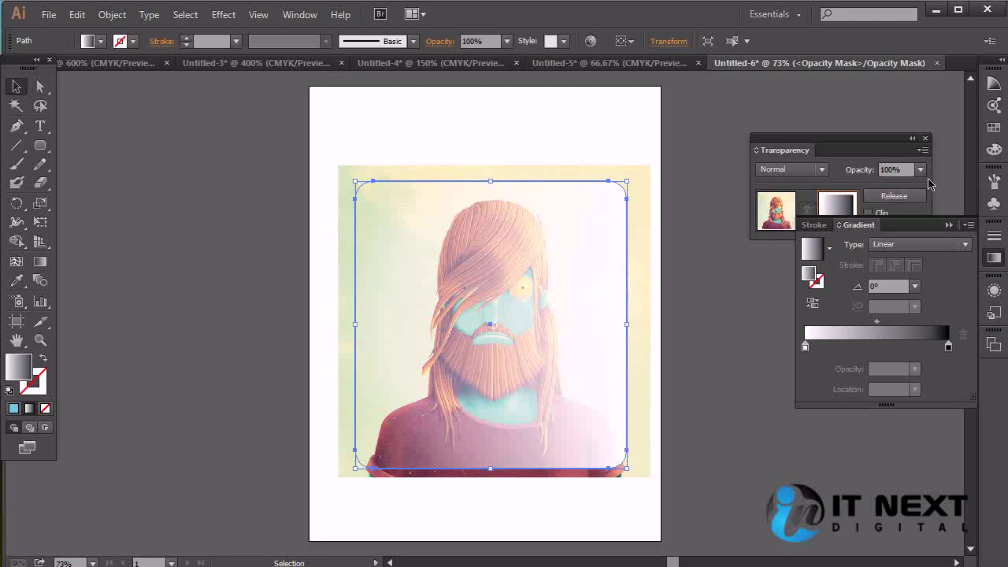
{"action": "left_click", "coordinate": [854, 194]}
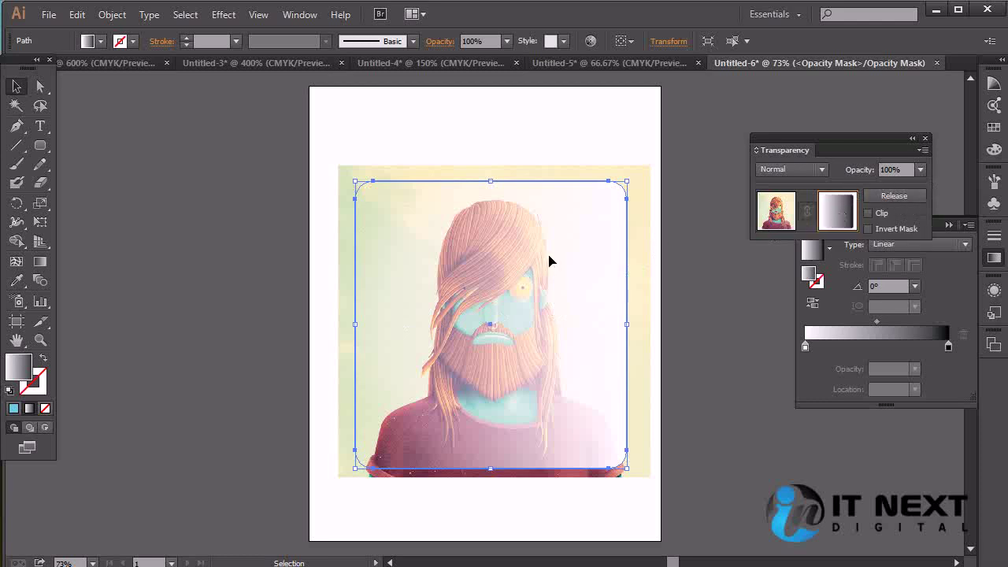
{"action": "key", "text": "Delete"}
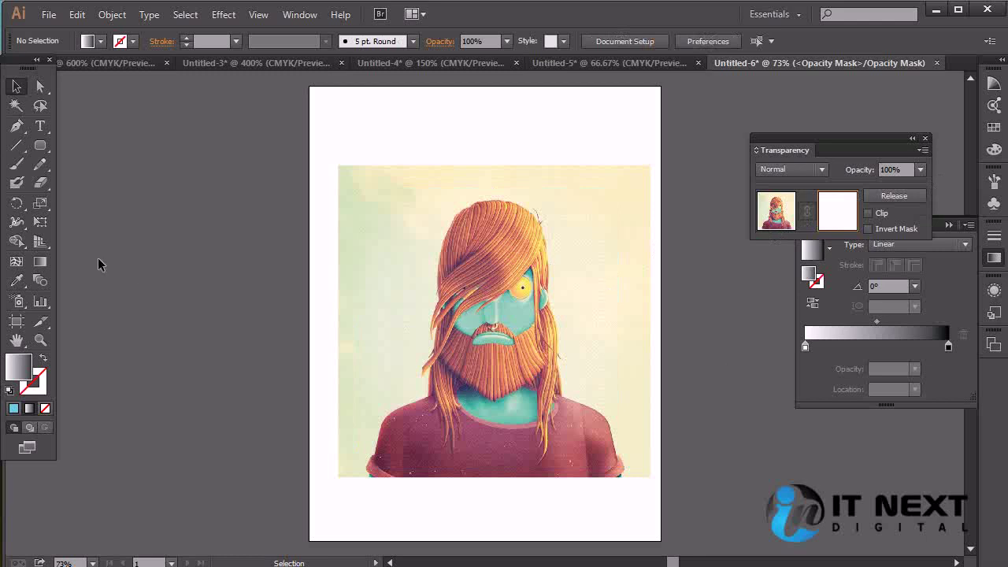
Draw a rounded rectangle inside the mask, undo it, and exit mask editing
{"action": "left_click", "coordinate": [39, 146]}
{"action": "left_click_drag", "start_coordinate": [360, 186], "coordinate": [634, 460]}
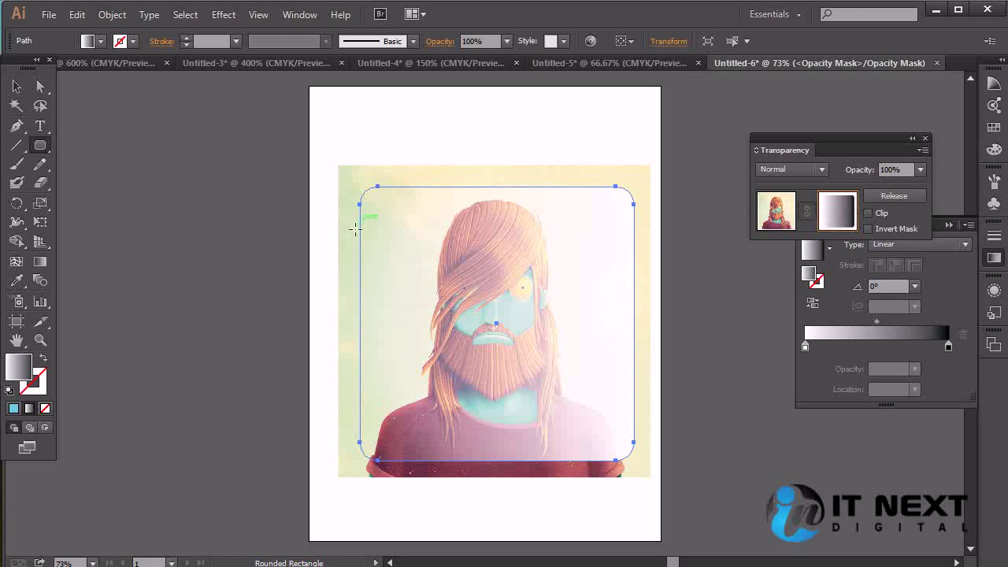
{"action": "key", "text": "ctrl+z"}
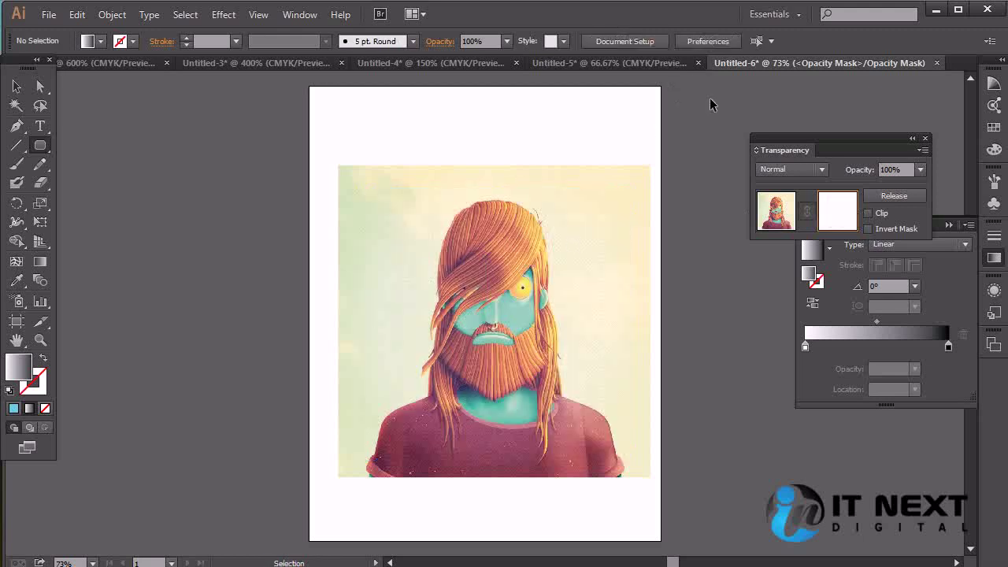
{"action": "left_click_drag", "start_coordinate": [639, 104], "coordinate": [756, 297]}
{"action": "left_click", "coordinate": [778, 212]}
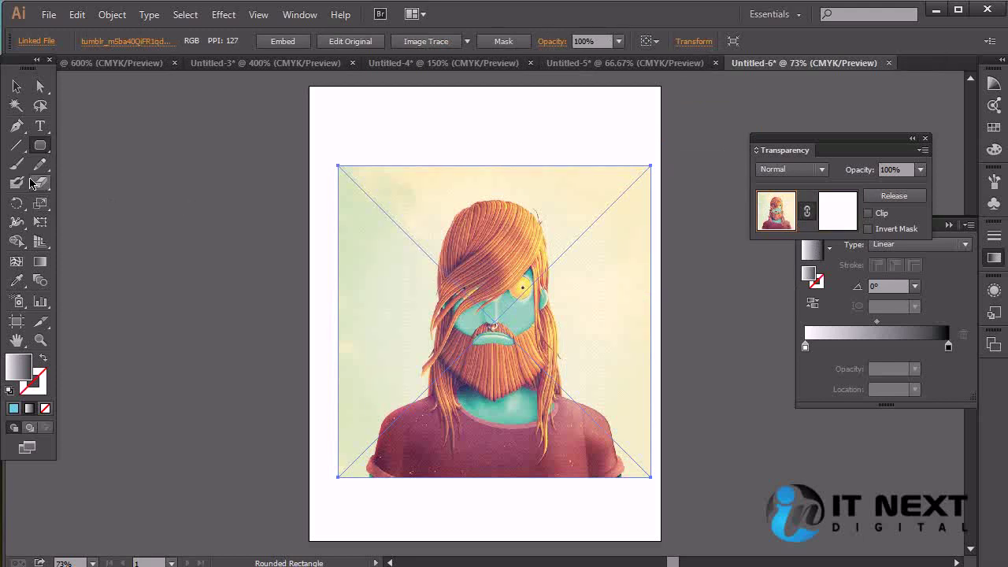
Draw a rounded rectangle over the portrait and make it a clipping opacity mask
{"action": "left_click_drag", "start_coordinate": [365, 189], "coordinate": [619, 468]}
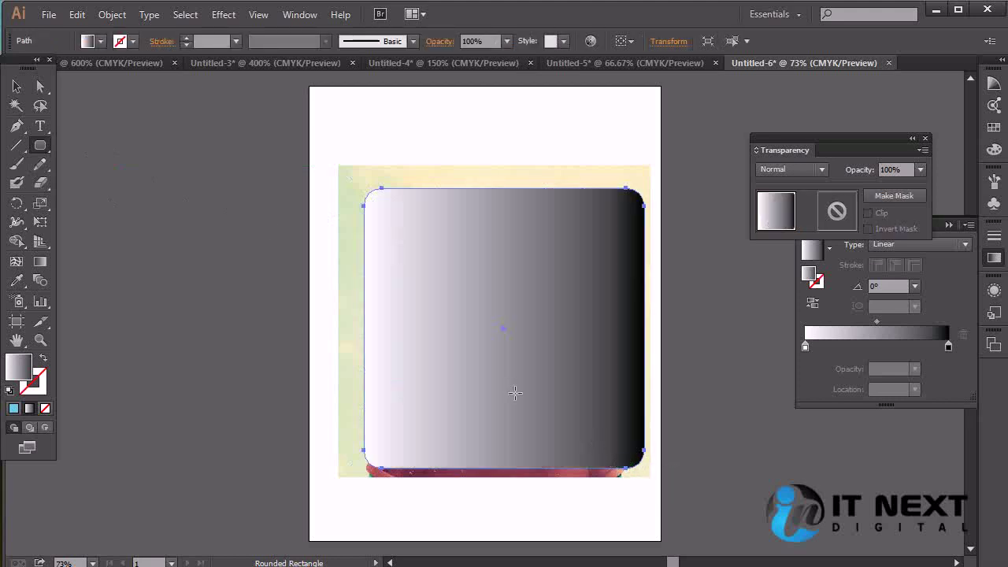
{"action": "key", "text": "v"}
{"action": "left_click_drag", "start_coordinate": [463, 269], "coordinate": [454, 268]}
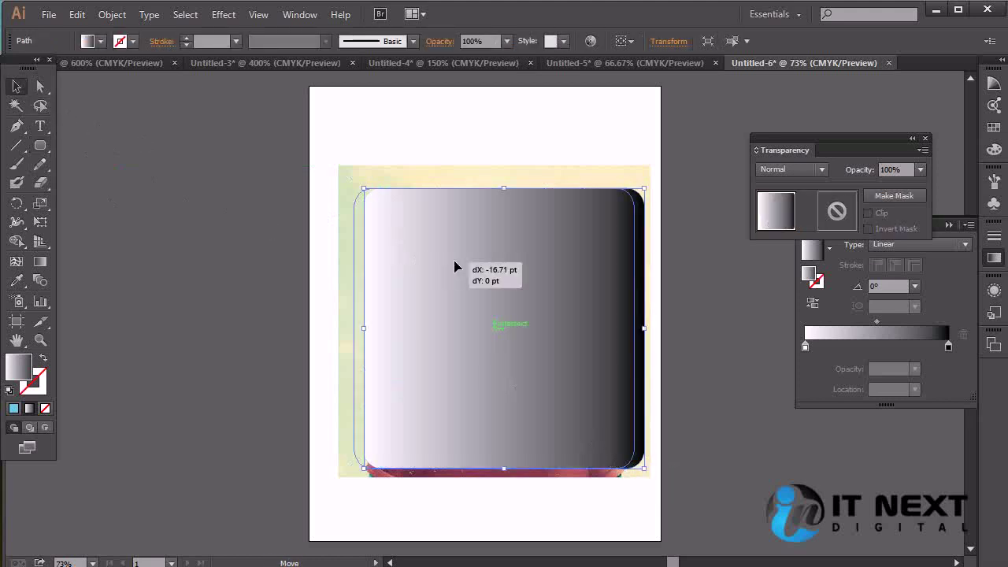
{"action": "left_click_drag", "start_coordinate": [659, 179], "coordinate": [512, 344]}
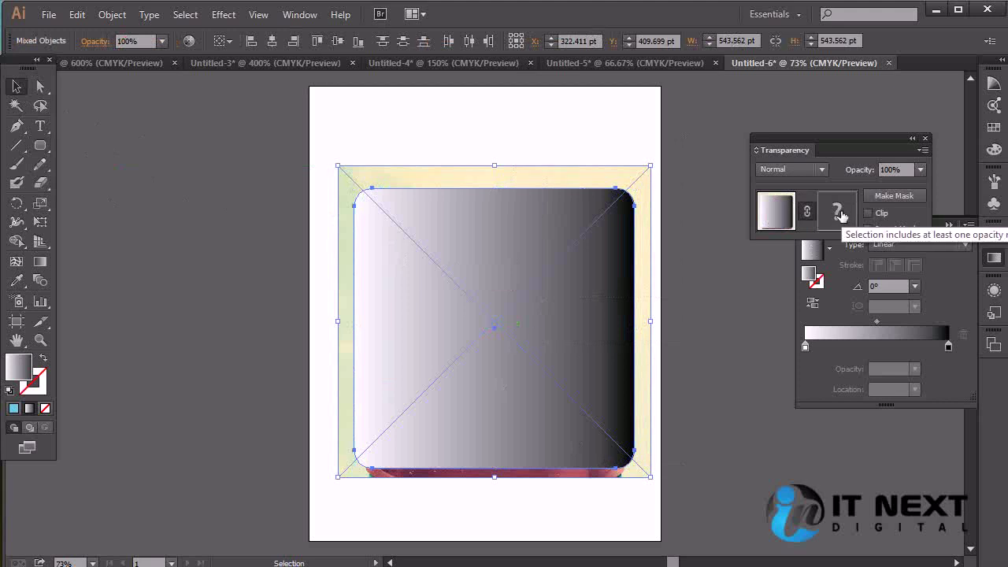
{"action": "left_click", "coordinate": [869, 214]}
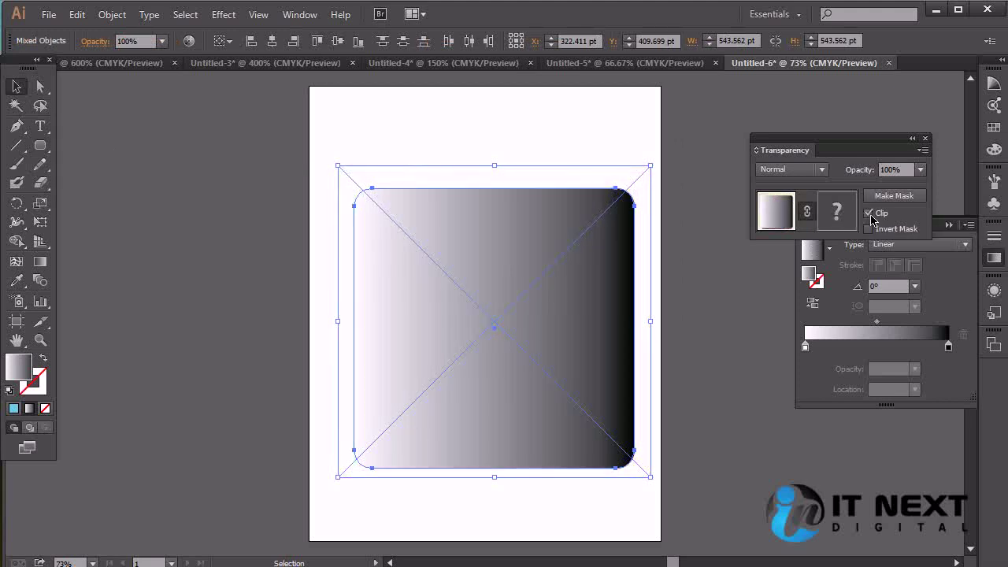
{"action": "left_click", "coordinate": [870, 213]}
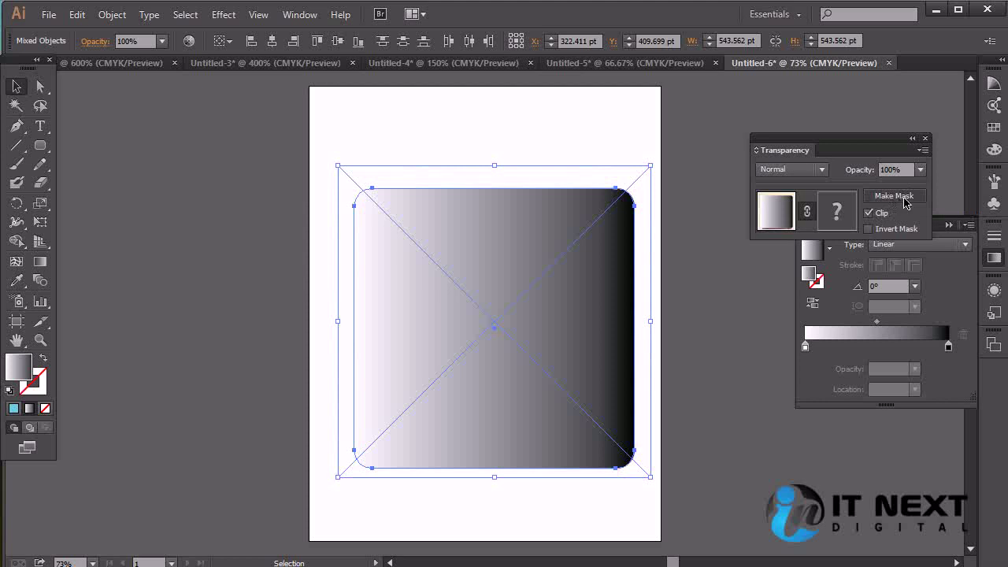
{"action": "left_click", "coordinate": [906, 203]}
{"action": "left_click", "coordinate": [706, 396]}
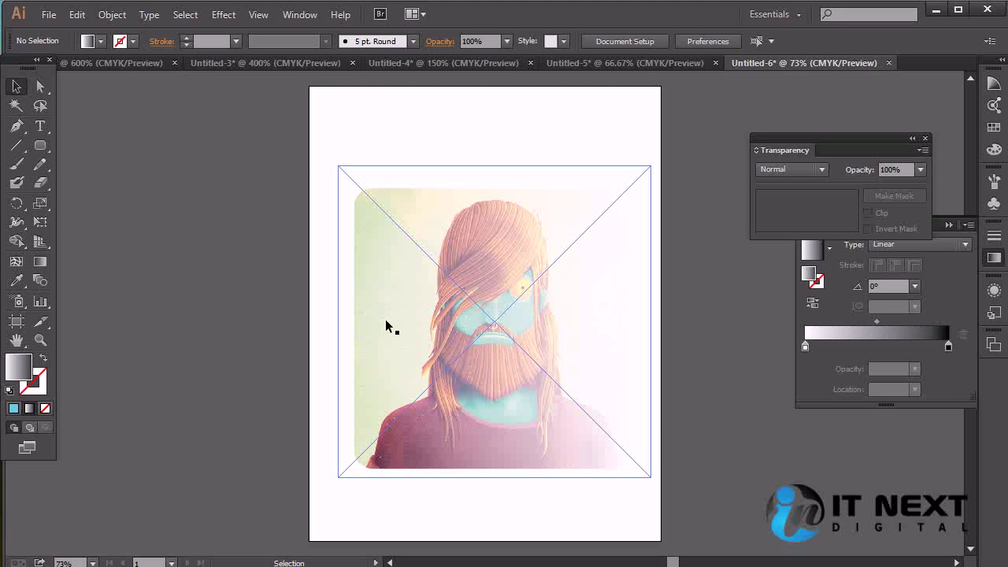
Drag the mask gradient's dark stop to 78.49%, then undo the move
{"action": "mouse_move", "coordinate": [949, 347]}
{"action": "left_mouse_down"}
{"action": "mouse_move", "coordinate": [913, 347]}
{"action": "mouse_move", "coordinate": [948, 350]}
{"action": "left_mouse_up"}
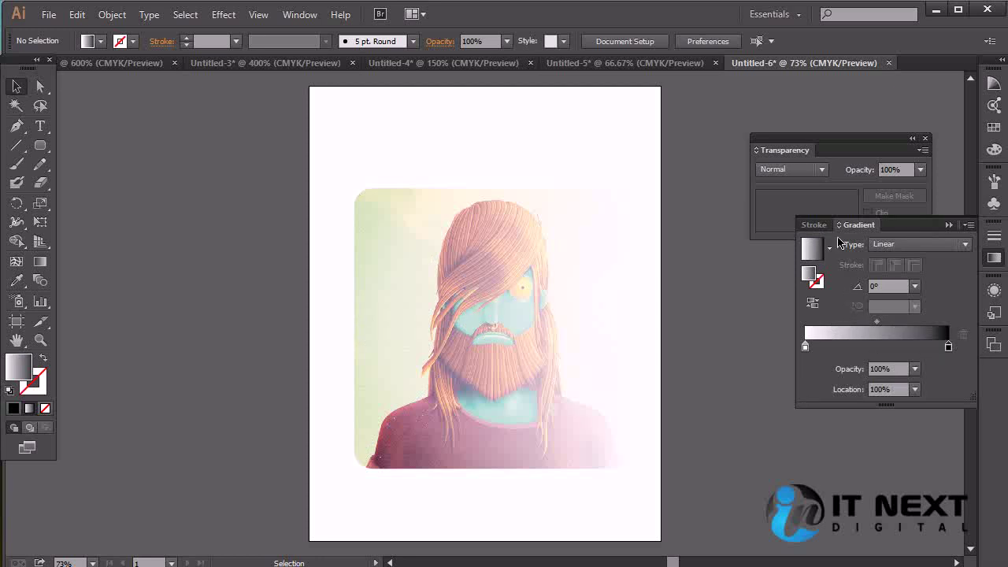
{"action": "left_click", "coordinate": [439, 296]}
{"action": "left_click", "coordinate": [834, 210]}
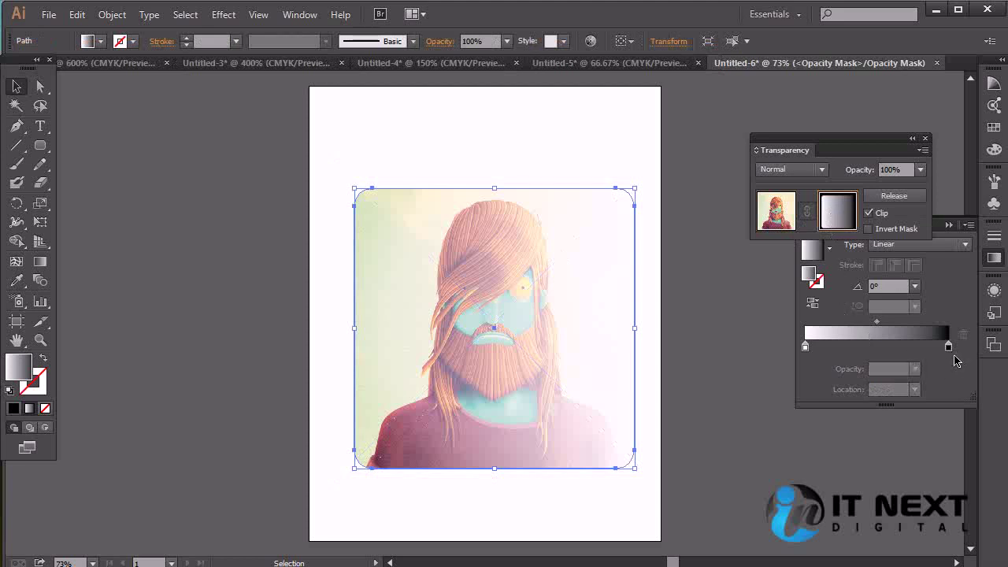
{"action": "left_click_drag", "start_coordinate": [947, 347], "coordinate": [804, 353]}
{"action": "key", "text": "ctrl+z"}
{"action": "key", "text": "ctrl+z"}
{"action": "key", "text": "ctrl+z"}
Recolour the left gradient stop green from the swatch choices
{"action": "double_click", "coordinate": [804, 347]}
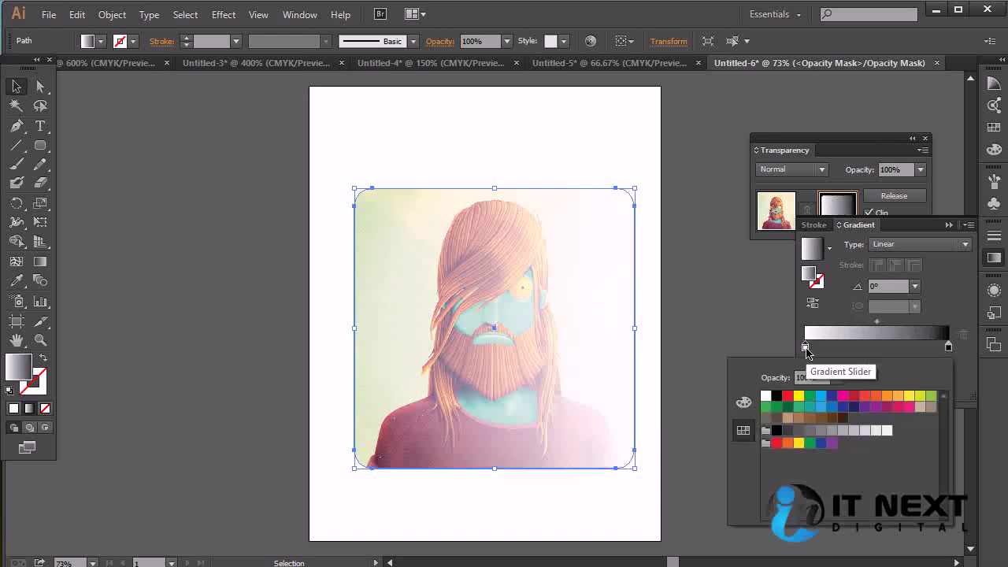
{"action": "left_click", "coordinate": [799, 396]}
{"action": "left_click", "coordinate": [832, 396]}
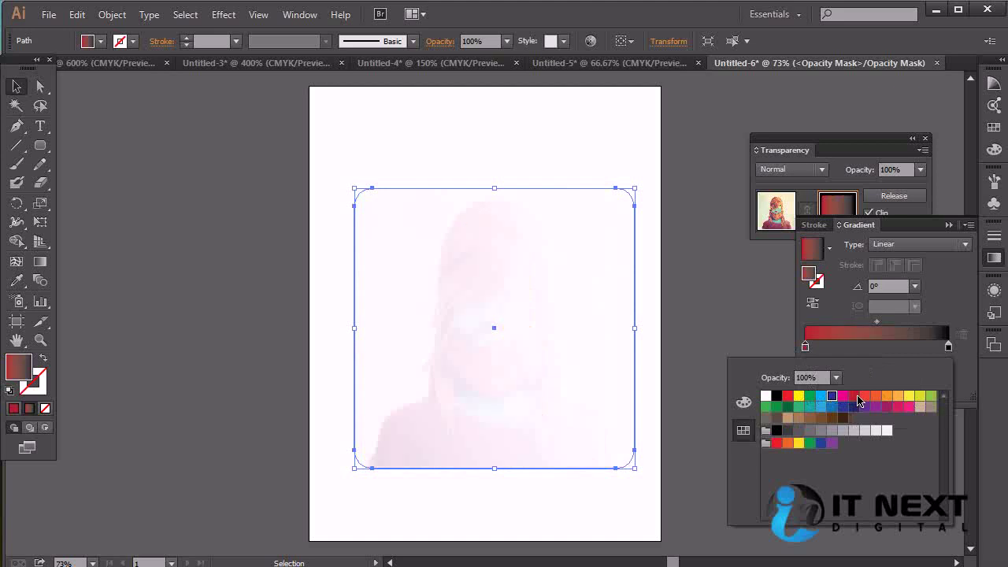
{"action": "left_click", "coordinate": [886, 397]}
{"action": "left_click", "coordinate": [911, 396]}
{"action": "left_click", "coordinate": [931, 397]}
{"action": "left_click", "coordinate": [854, 407]}
{"action": "left_click", "coordinate": [810, 406]}
{"action": "left_click", "coordinate": [776, 407]}
{"action": "left_click", "coordinate": [982, 370]}
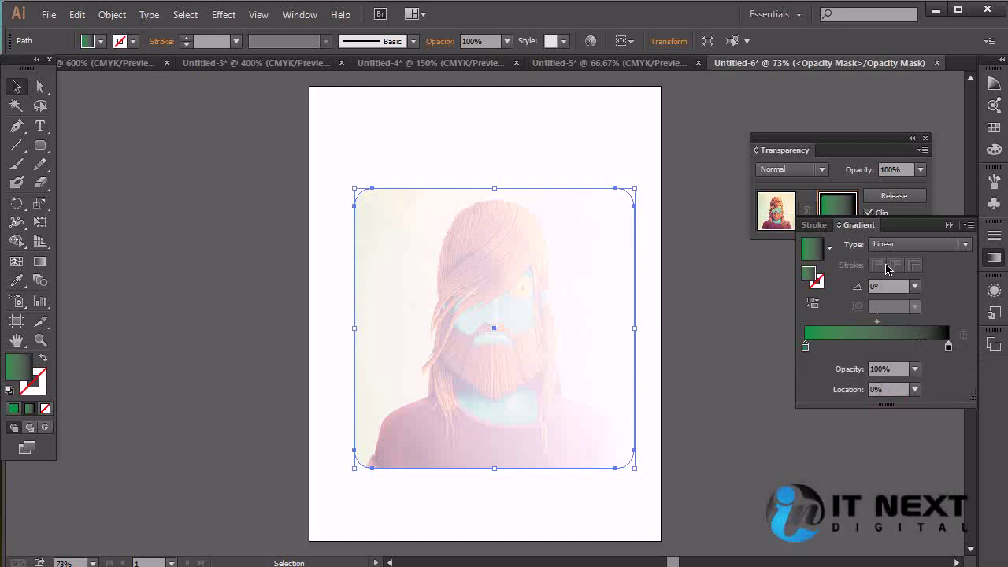
Release the opacity mask, delete the gradient rectangle, and duplicate the portrait offset
{"action": "left_click", "coordinate": [894, 195]}
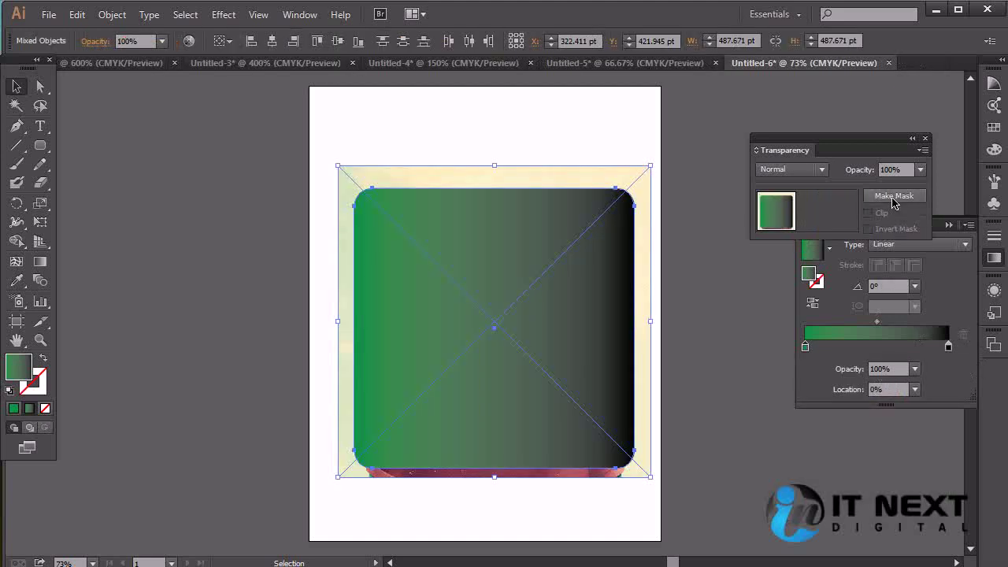
{"action": "left_click", "coordinate": [578, 358]}
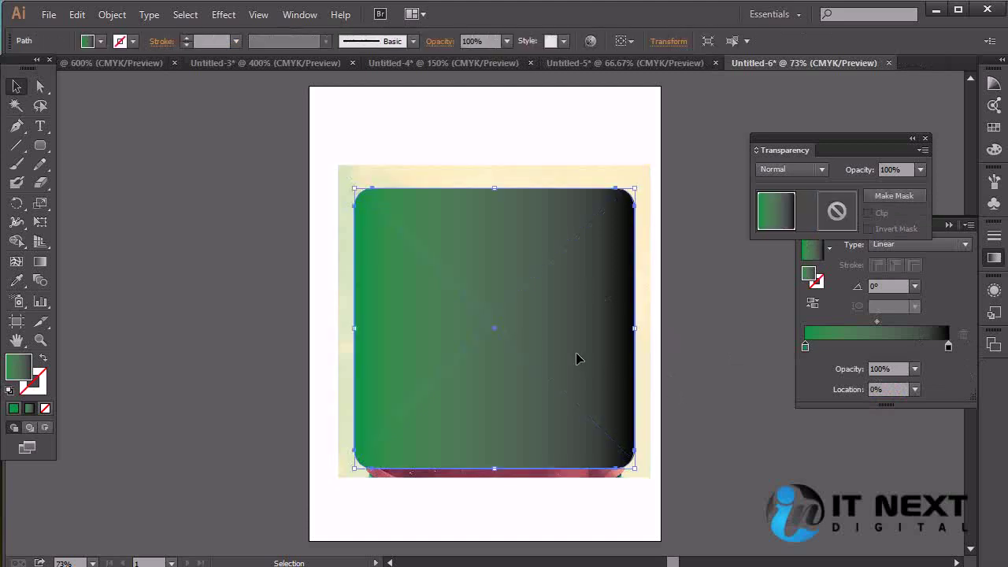
{"action": "key", "text": "Delete"}
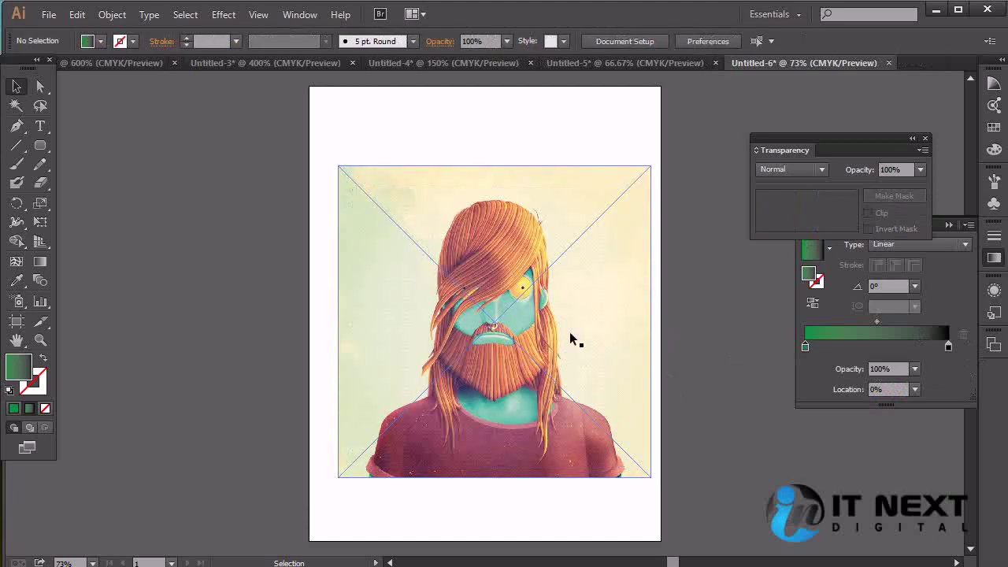
{"action": "left_click", "coordinate": [476, 266]}
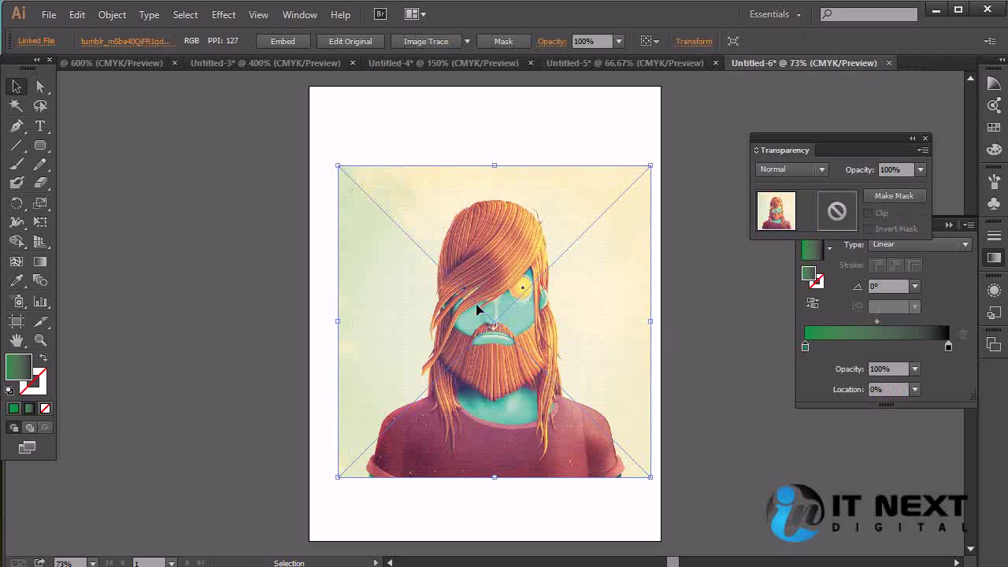
{"action": "left_click_drag", "start_coordinate": [458, 268], "coordinate": [509, 311]}
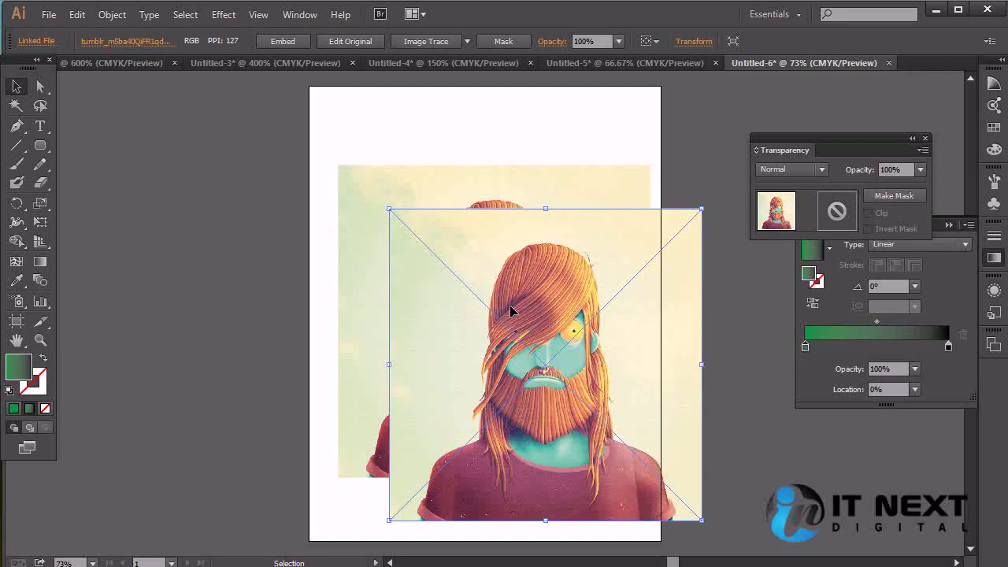
Cycle the duplicate portrait's blend mode through Multiply, Screen, Overlay and Hue
{"action": "left_click", "coordinate": [791, 169]}
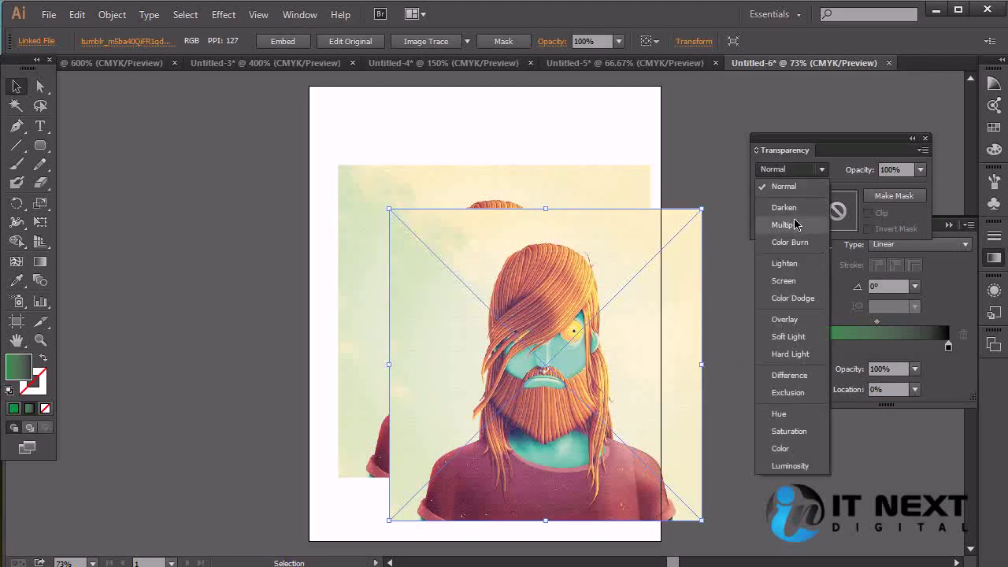
{"action": "left_click", "coordinate": [792, 224]}
{"action": "left_click", "coordinate": [791, 169]}
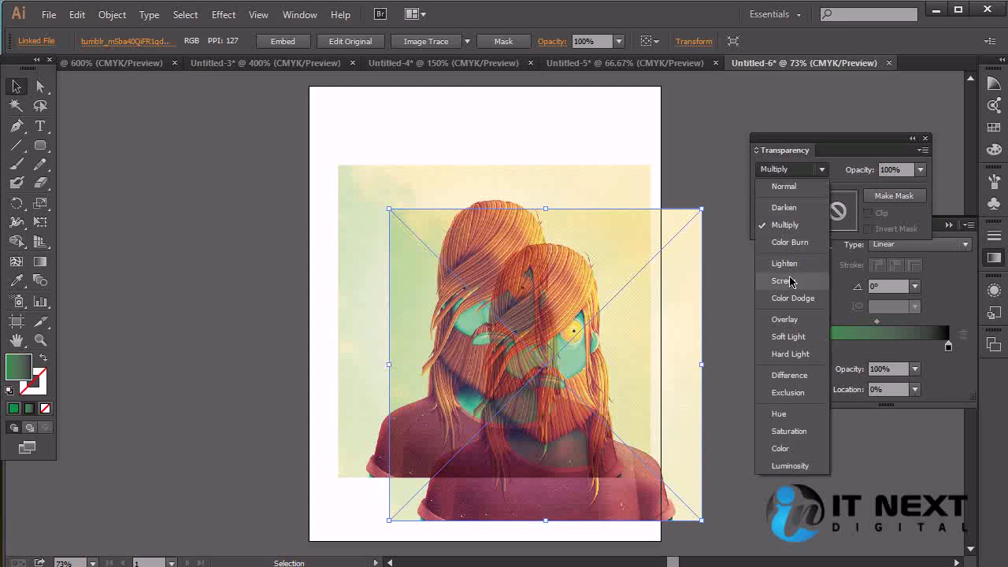
{"action": "left_click", "coordinate": [792, 279]}
{"action": "left_click", "coordinate": [792, 170]}
{"action": "left_click", "coordinate": [801, 321]}
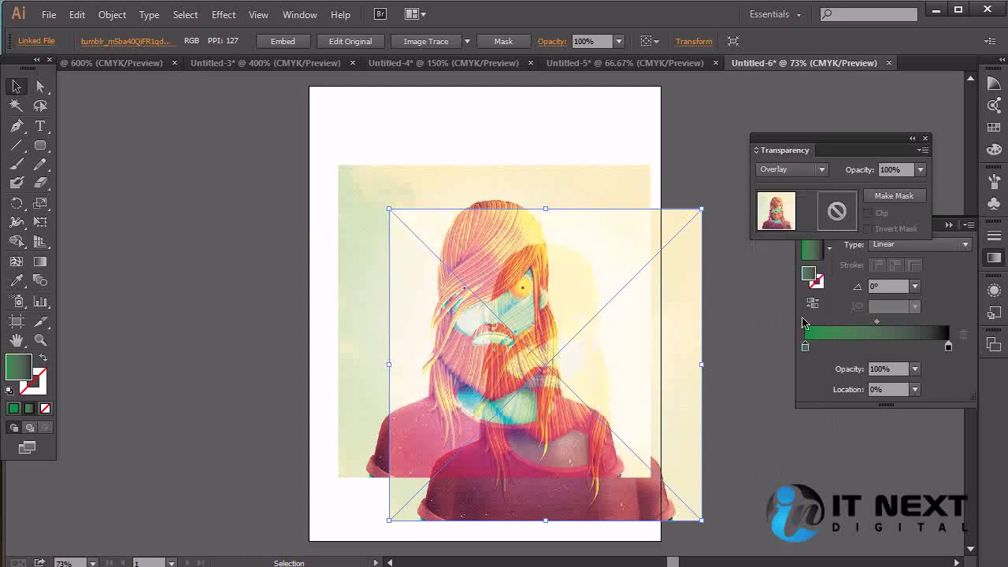
{"action": "left_click", "coordinate": [812, 171]}
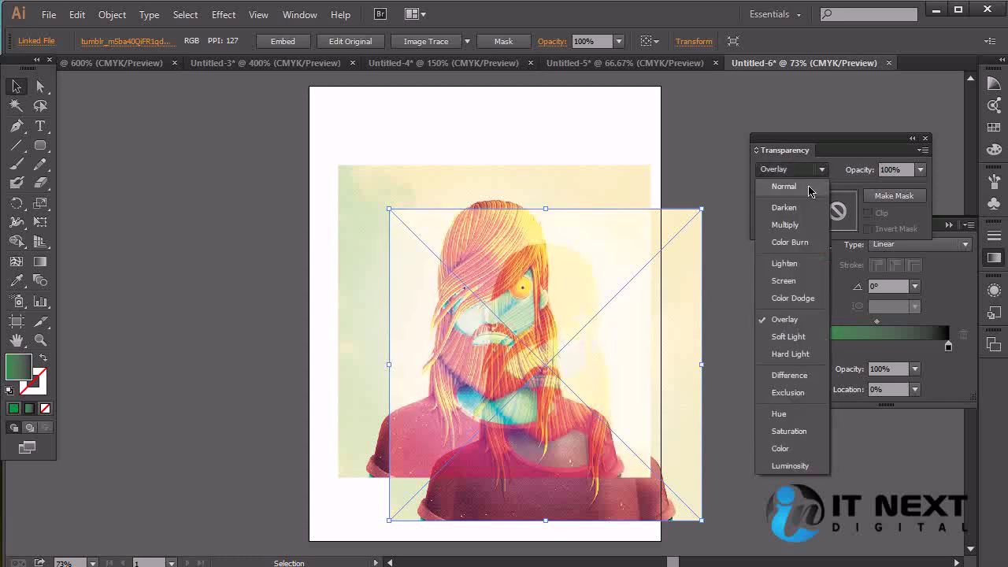
{"action": "left_click", "coordinate": [803, 419]}
{"action": "left_click_drag", "start_coordinate": [652, 404], "coordinate": [675, 394]}
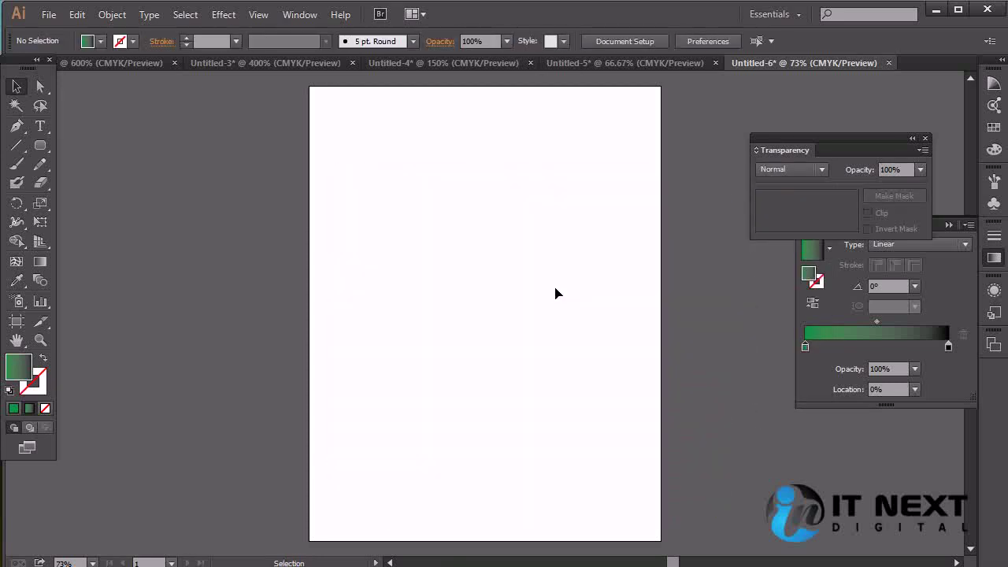
Draw a star near the page top and reduce it to a three-point triangle
{"action": "left_click_drag", "start_coordinate": [37, 150], "coordinate": [140, 238]}
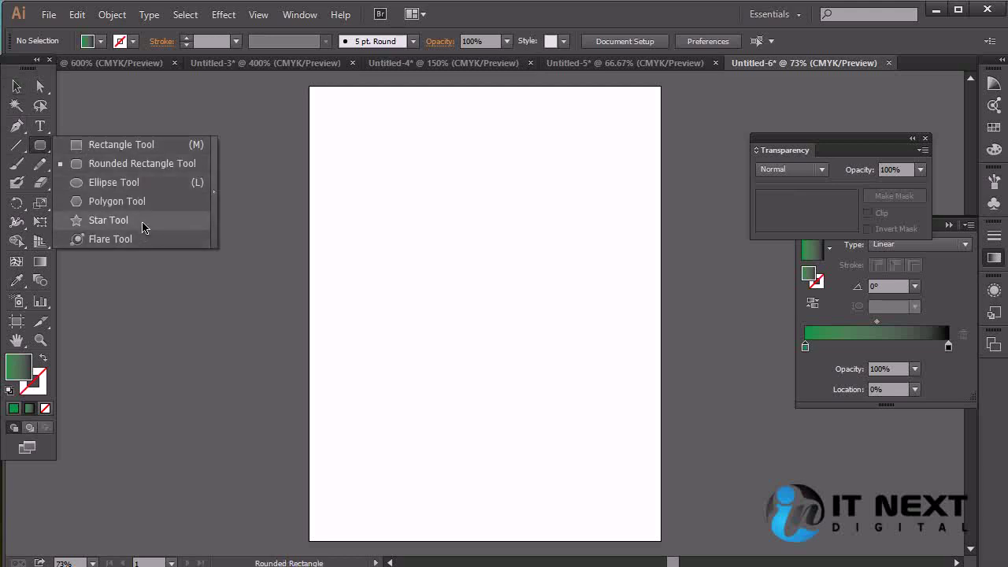
{"action": "left_click", "coordinate": [143, 229]}
{"action": "left_click_drag", "start_coordinate": [484, 237], "coordinate": [547, 313]}
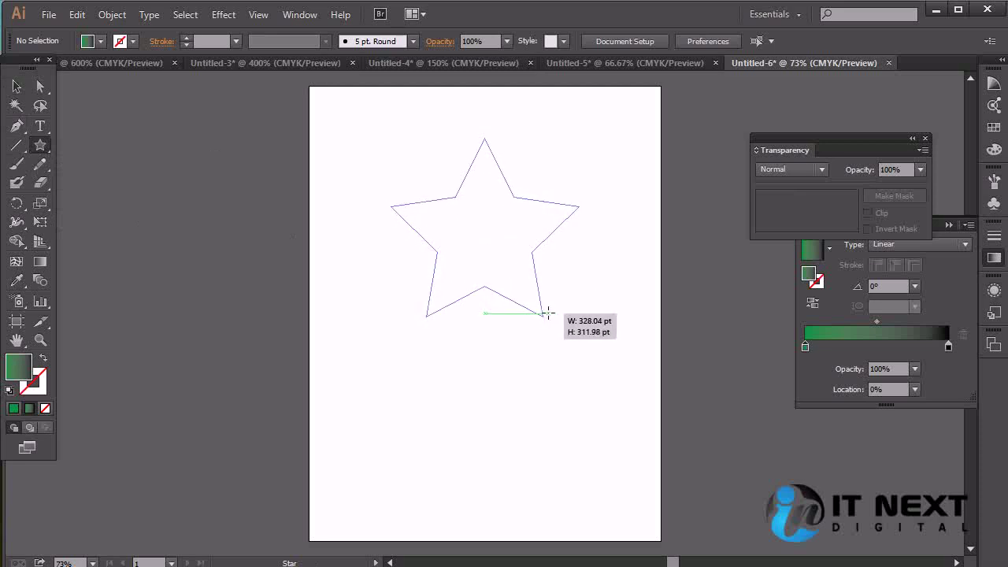
{"action": "key", "text": "Down"}
{"action": "key", "text": "Down"}
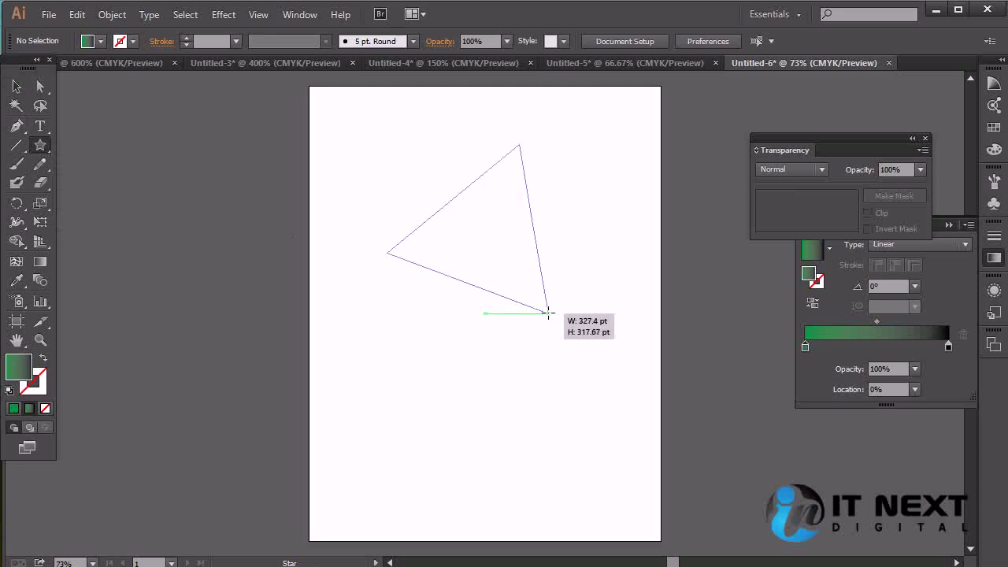
{"action": "left_click_drag", "start_coordinate": [549, 313], "coordinate": [561, 280]}
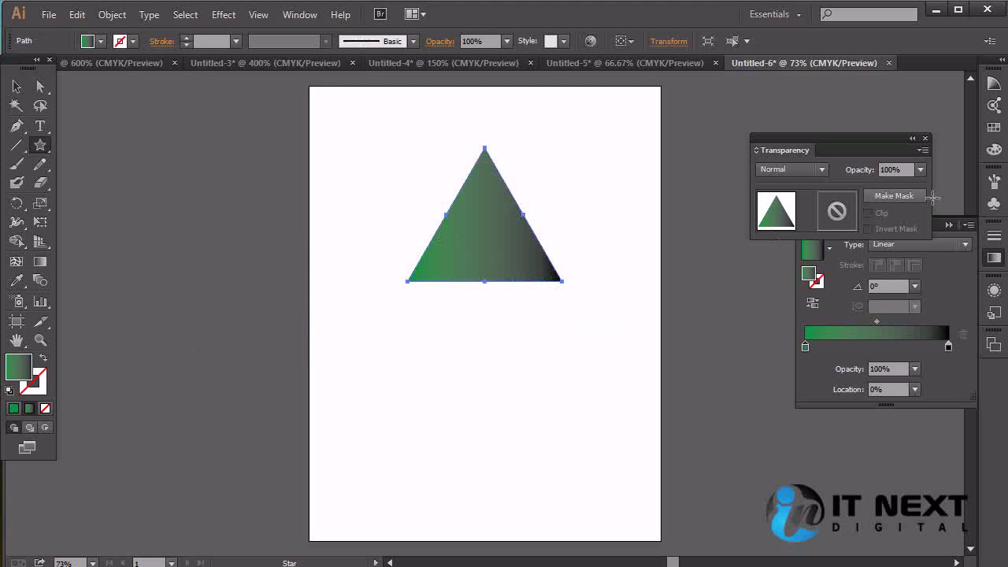
Give the triangle a solid light yellow-green fill and reselect it
{"action": "left_click", "coordinate": [994, 150]}
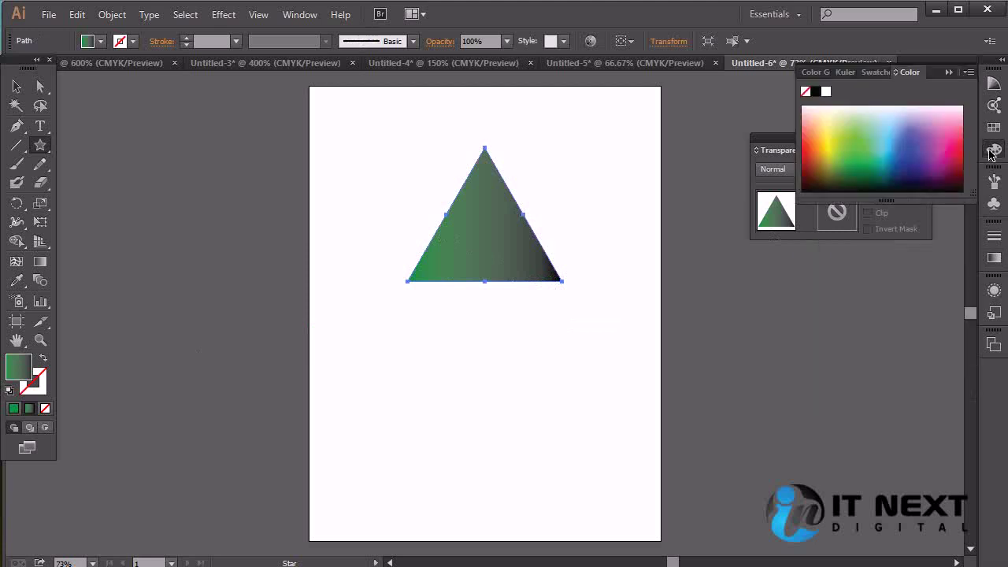
{"action": "left_click", "coordinate": [854, 154]}
{"action": "left_click", "coordinate": [860, 134]}
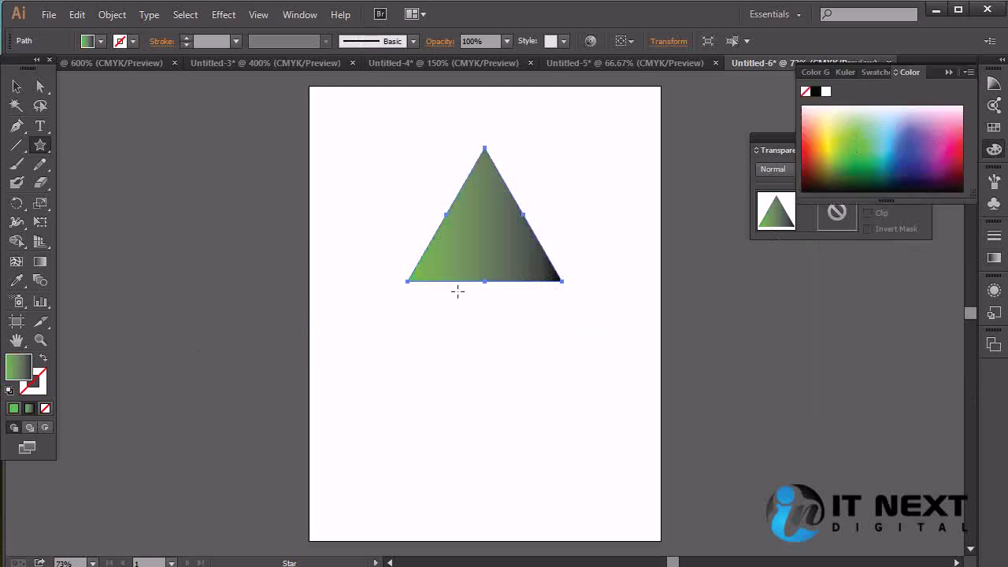
{"action": "left_click", "coordinate": [13, 408]}
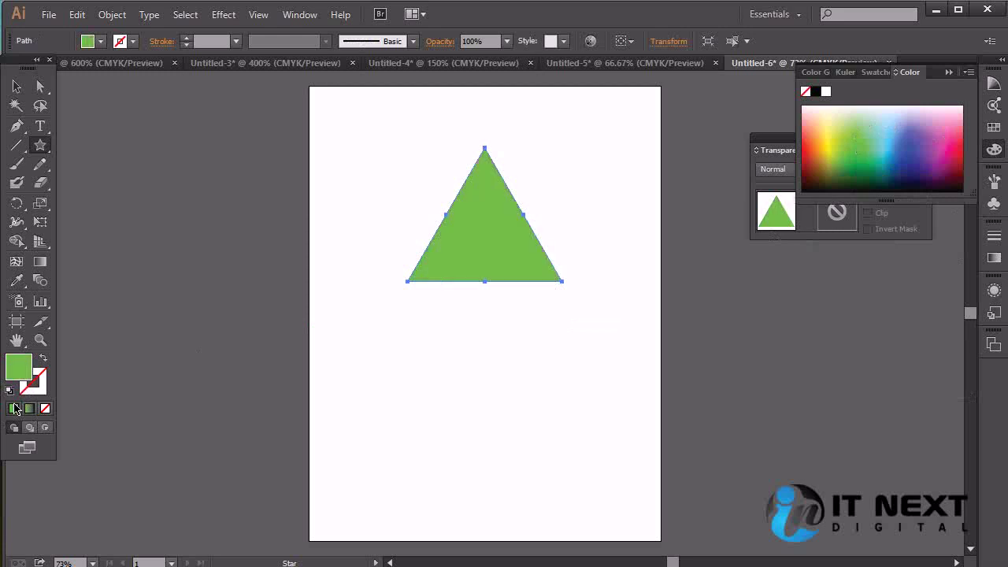
{"action": "left_click", "coordinate": [14, 87]}
{"action": "left_click", "coordinate": [292, 271]}
{"action": "left_click", "coordinate": [482, 250]}
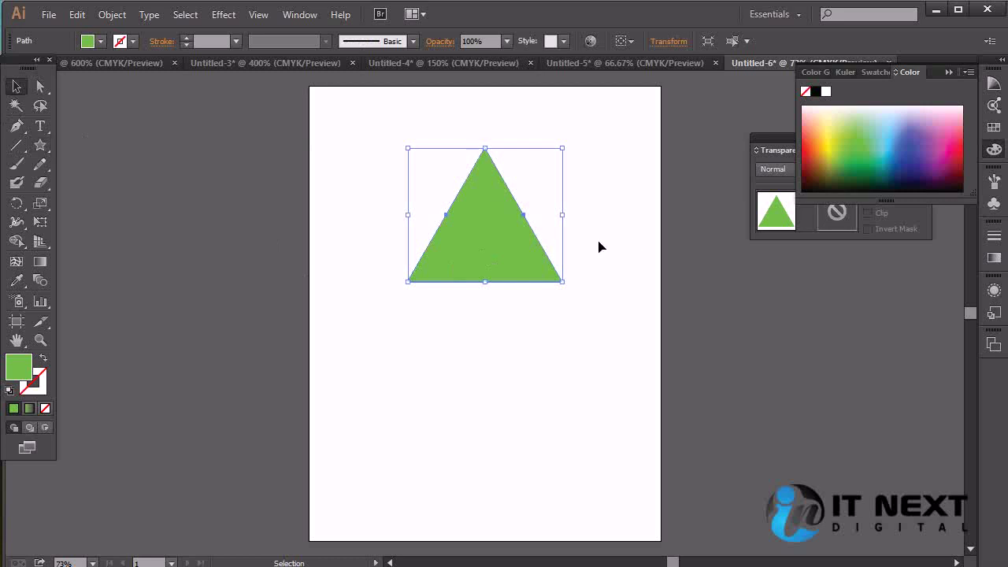
{"action": "left_click", "coordinate": [41, 87]}
Convert the triangle's top, bottom-left and bottom-right anchors to smooth points
{"action": "left_click_drag", "start_coordinate": [451, 139], "coordinate": [498, 162]}
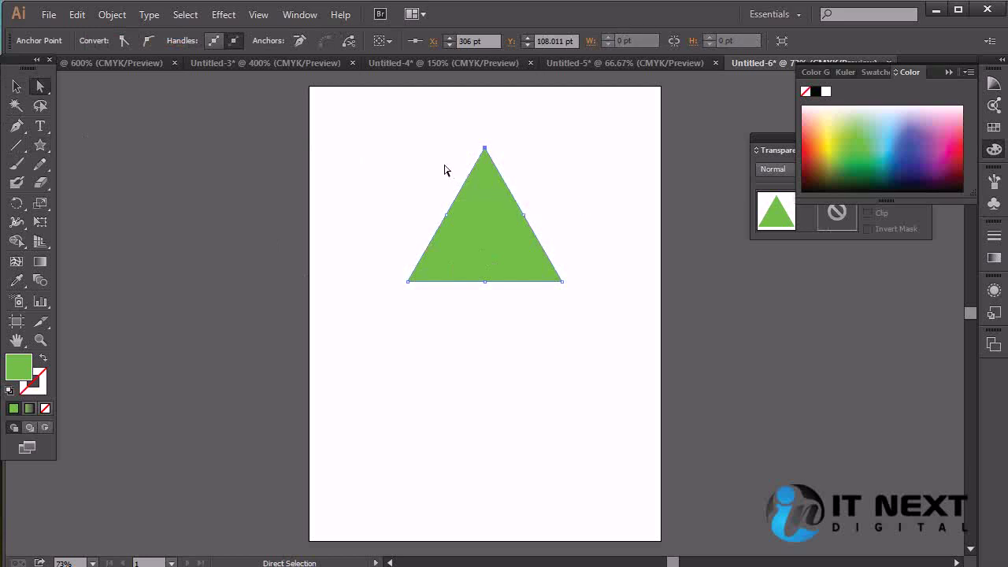
{"action": "left_click", "coordinate": [145, 46]}
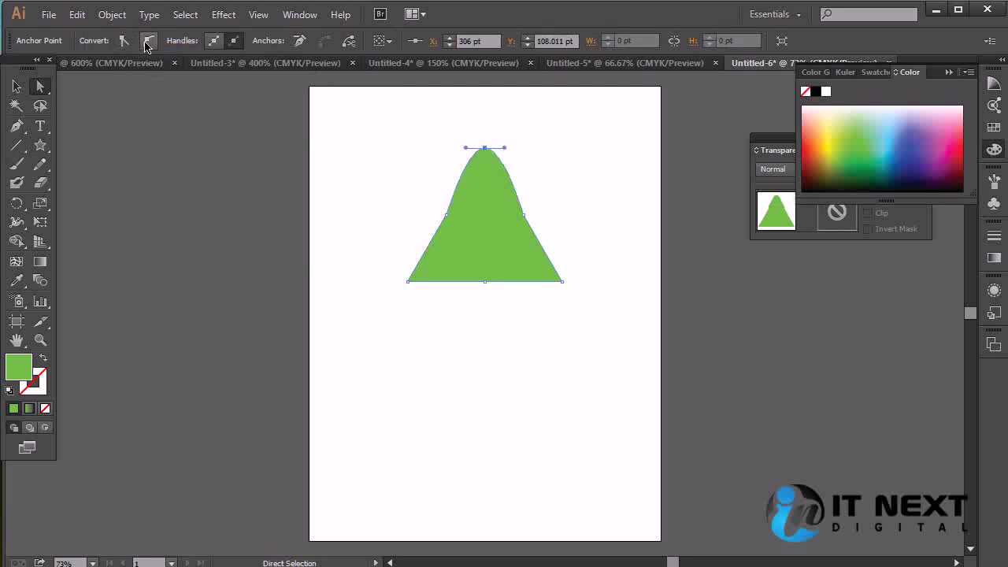
{"action": "left_click", "coordinate": [405, 281]}
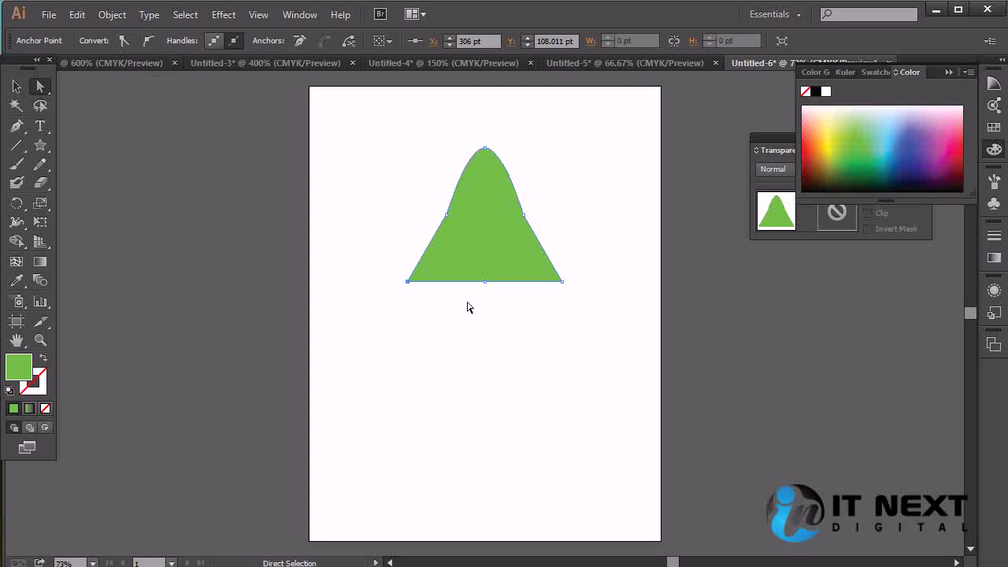
{"action": "left_click", "coordinate": [149, 41]}
{"action": "left_click_drag", "start_coordinate": [596, 271], "coordinate": [514, 308]}
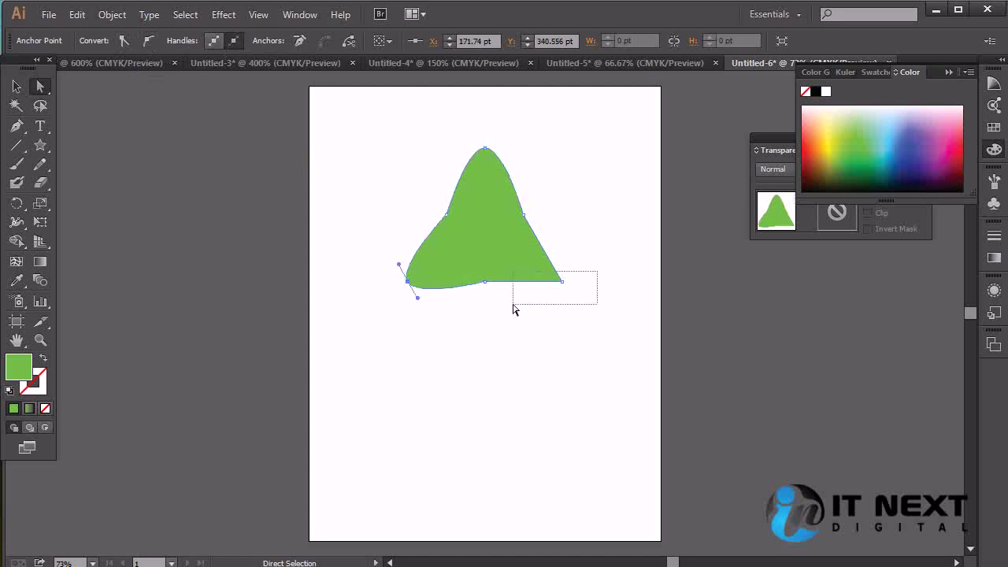
{"action": "left_click", "coordinate": [149, 41]}
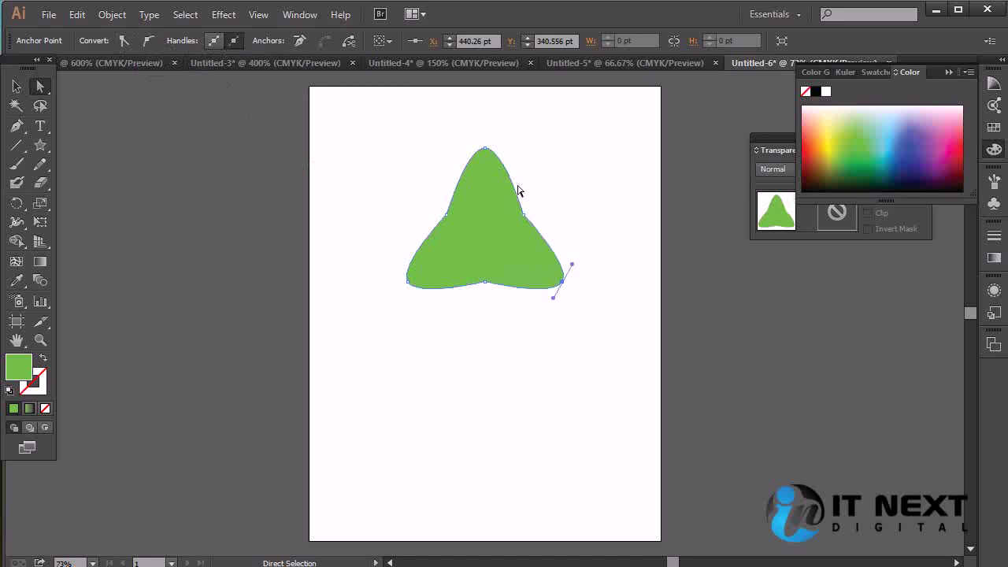
{"action": "left_click", "coordinate": [16, 85]}
{"action": "left_click", "coordinate": [505, 445]}
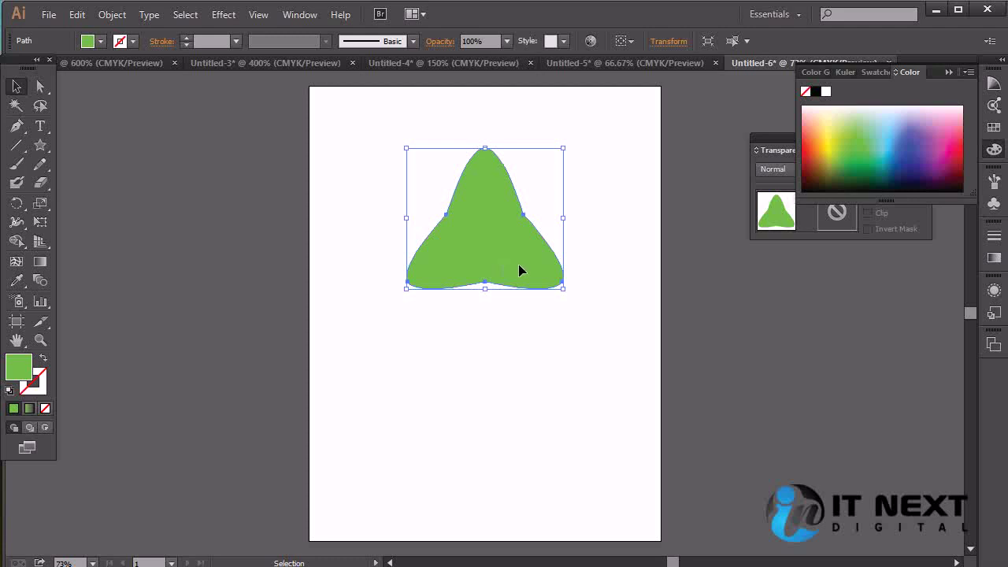
{"action": "key", "text": "r"}
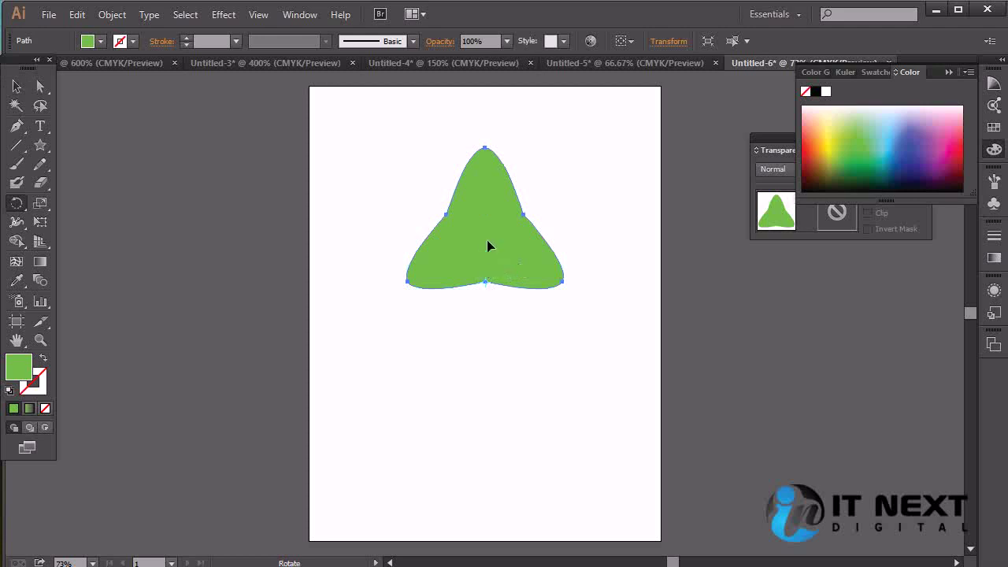
Rotate a copy of the curved shape about 30° and repeat it with Ctrl+D
{"action": "left_click_drag", "start_coordinate": [485, 213], "coordinate": [518, 222]}
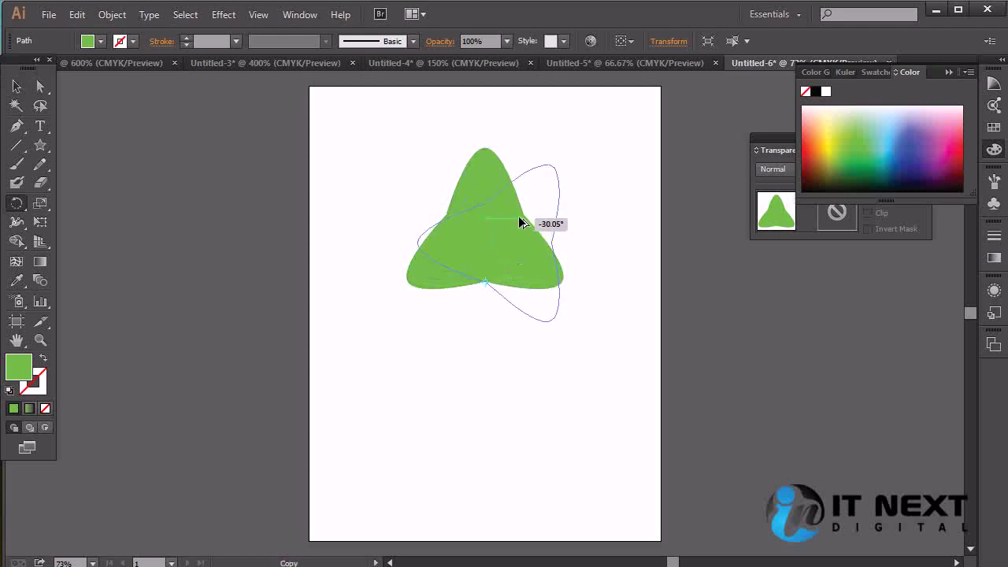
{"action": "left_click_drag", "start_coordinate": [519, 223], "coordinate": [523, 222]}
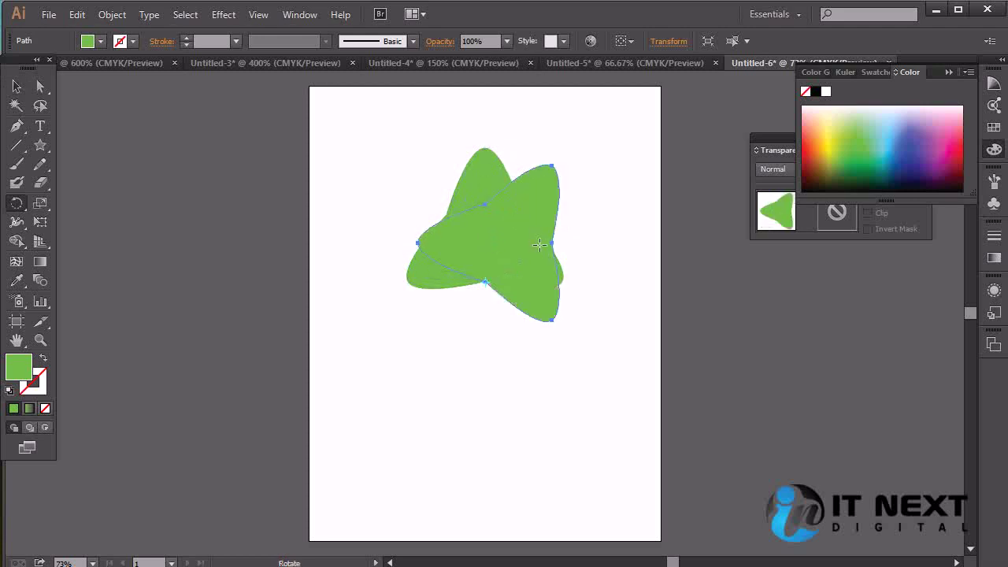
{"action": "key", "text": "ctrl+d"}
{"action": "key", "text": "ctrl+d"}
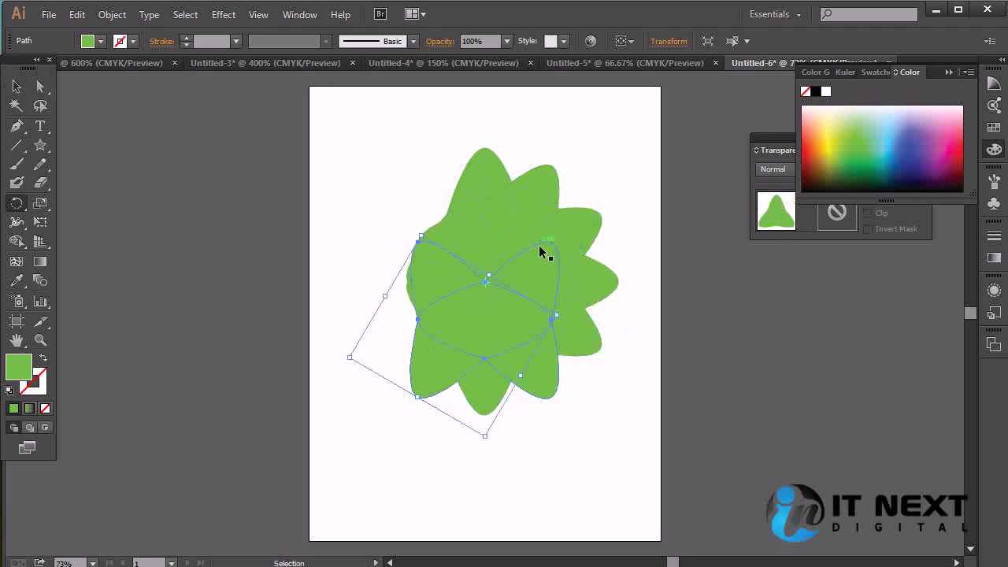
{"action": "key", "text": "ctrl+d"}
{"action": "key", "text": "ctrl+d"}
Select all the petals, deselect, and undo the copies back to one petal
{"action": "key", "text": "v"}
{"action": "left_click_drag", "start_coordinate": [646, 150], "coordinate": [319, 433]}
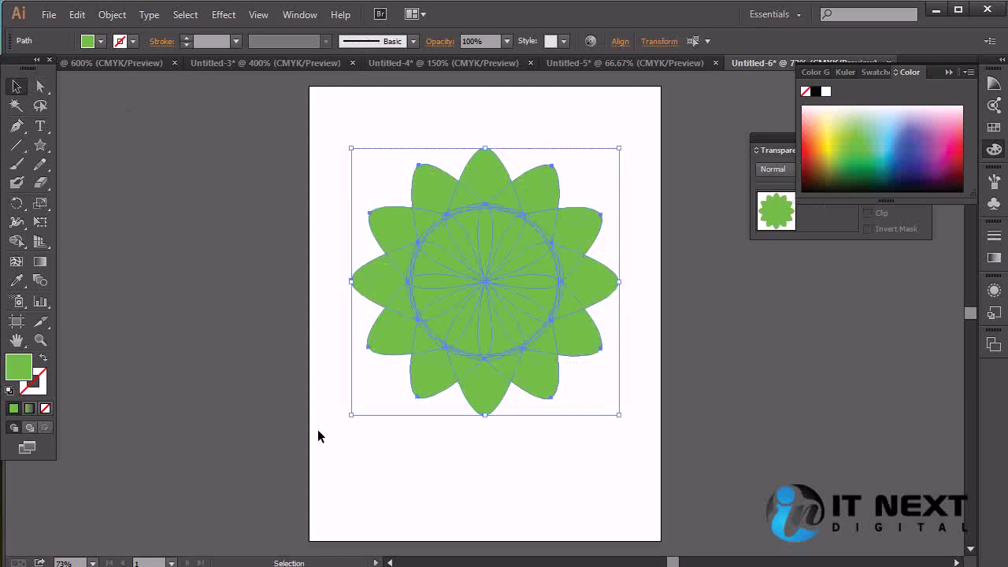
{"action": "left_click", "coordinate": [711, 418]}
{"action": "left_click_drag", "start_coordinate": [629, 120], "coordinate": [293, 451]}
{"action": "left_click", "coordinate": [758, 415]}
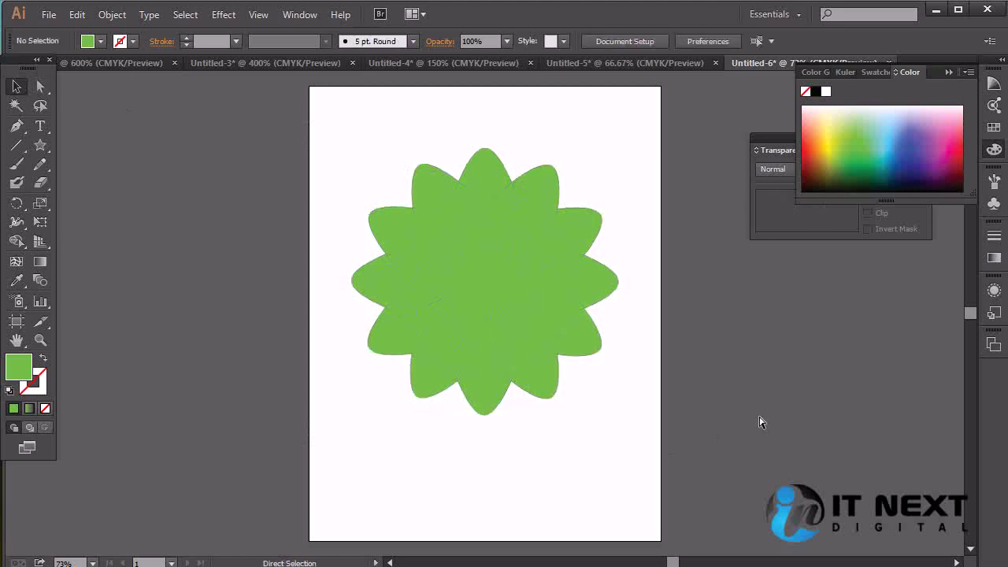
{"action": "key", "text": "ctrl+z"}
{"action": "key", "text": "ctrl+z"}
{"action": "key", "text": "ctrl+z"}
{"action": "key", "text": "ctrl+z"}
{"action": "key", "text": "ctrl+z"}
{"action": "key", "text": "ctrl+z"}
{"action": "key", "text": "ctrl+z"}
{"action": "key", "text": "ctrl+z"}
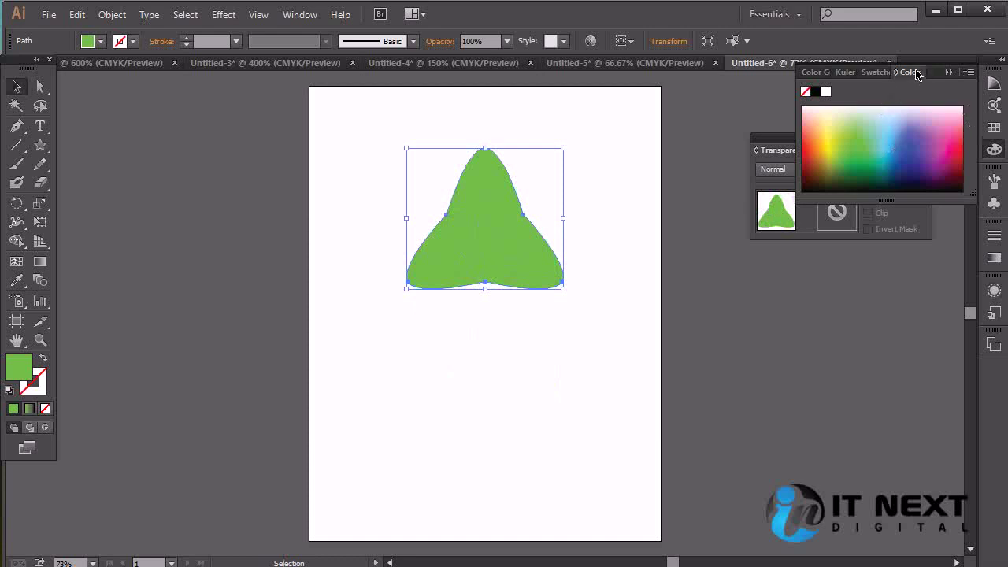
{"action": "left_click", "coordinate": [913, 75]}
{"action": "left_click", "coordinate": [822, 171]}
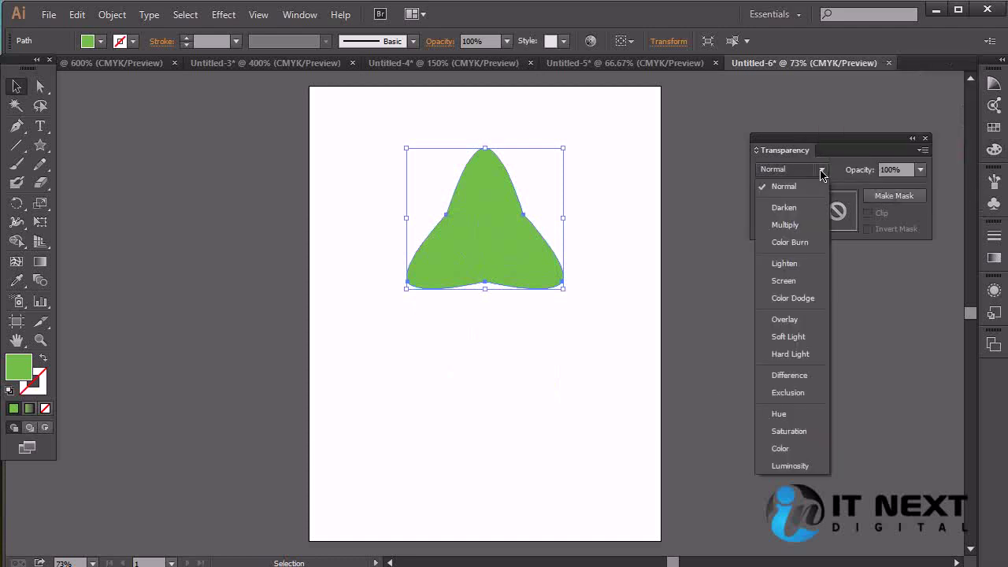
{"action": "left_click", "coordinate": [801, 227]}
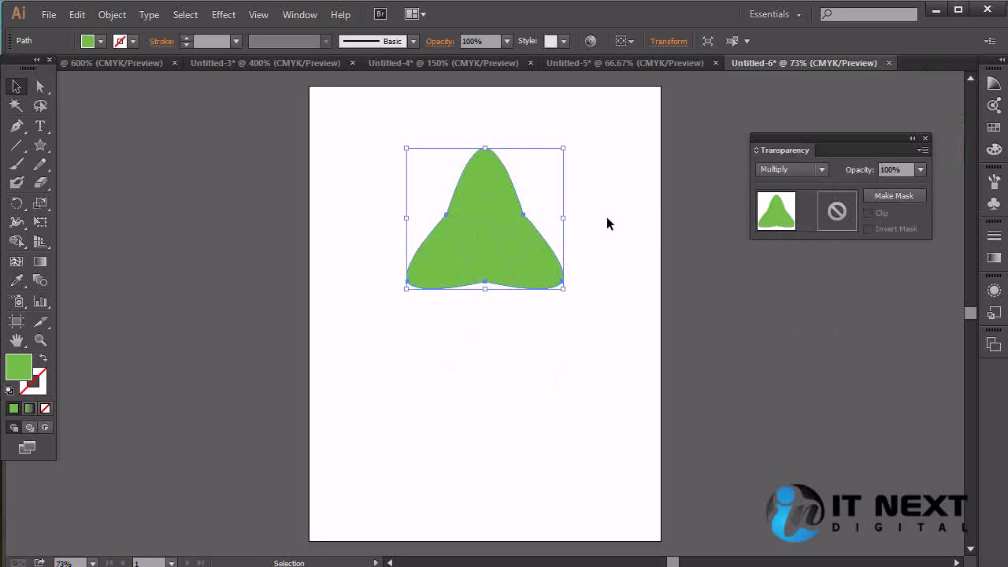
{"action": "left_click_drag", "start_coordinate": [484, 245], "coordinate": [486, 285]}
{"action": "key", "text": "a"}
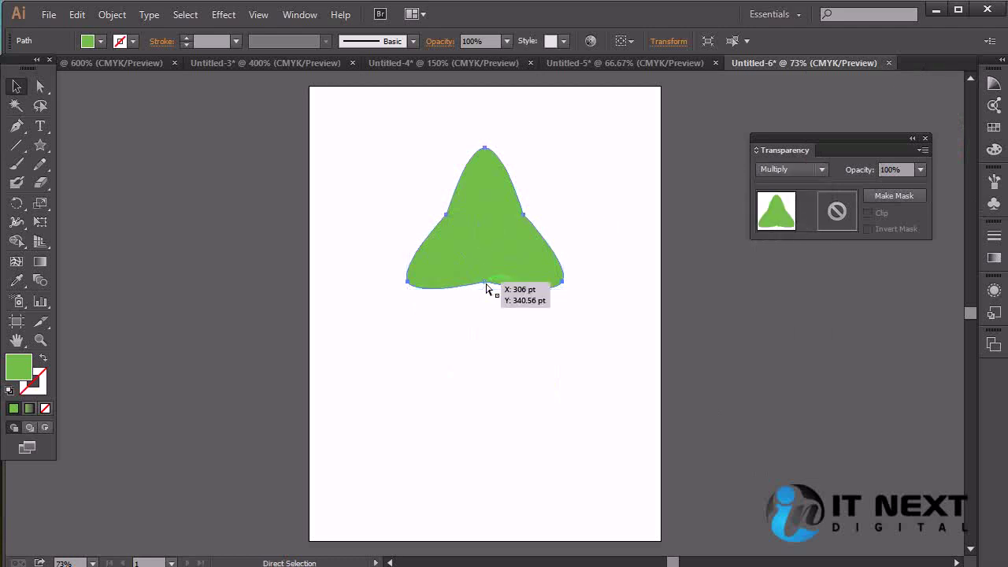
{"action": "key", "text": "ctrl+z"}
{"action": "key", "text": "ctrl+shift+z"}
{"action": "key", "text": "v"}
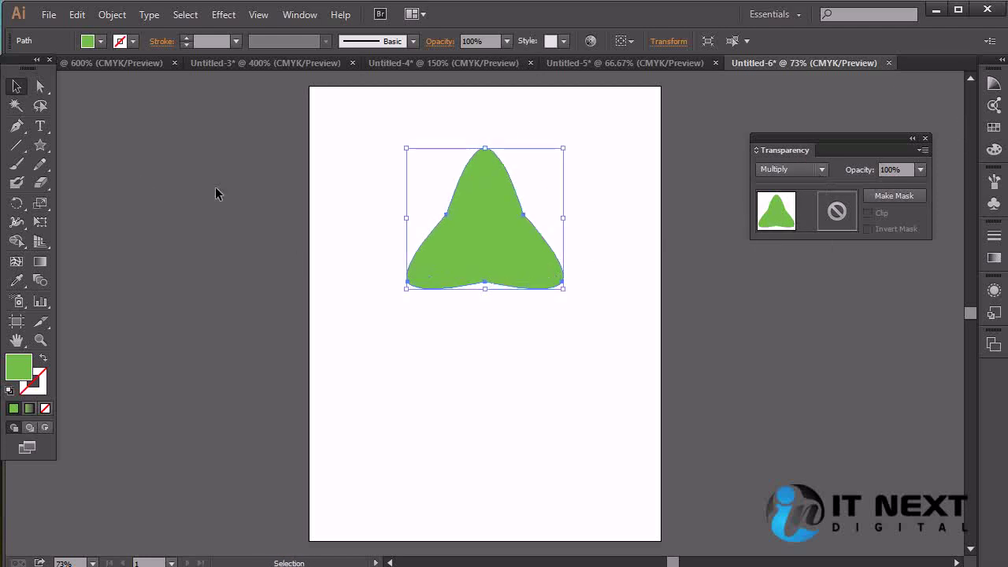
{"action": "key", "text": "r"}
Rotate a copy of the petal around its bottom anchor and repeat it with Ctrl+D
{"action": "left_click", "coordinate": [485, 282]}
{"action": "left_click_drag", "start_coordinate": [489, 229], "coordinate": [536, 240]}
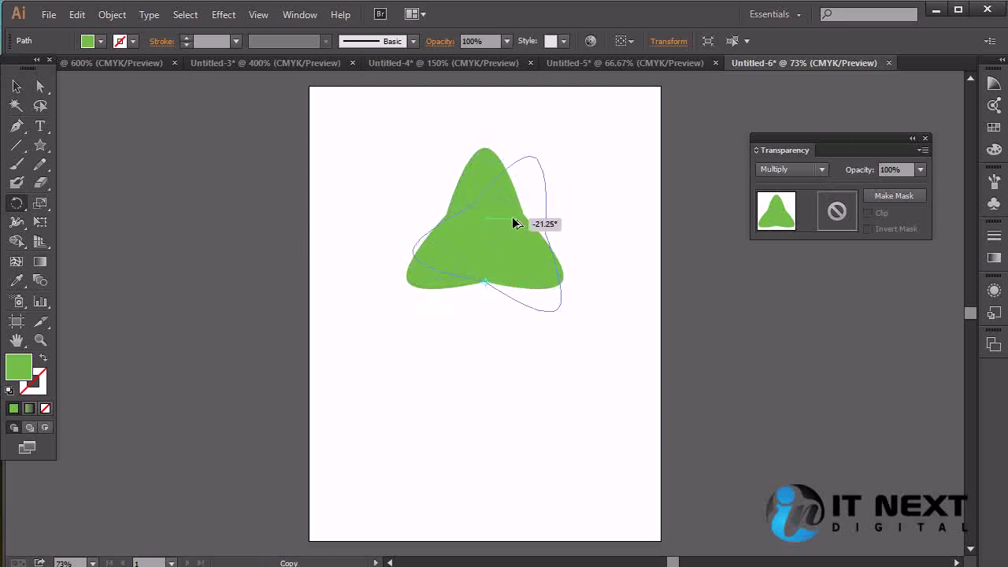
{"action": "left_click_drag", "start_coordinate": [536, 239], "coordinate": [513, 218]}
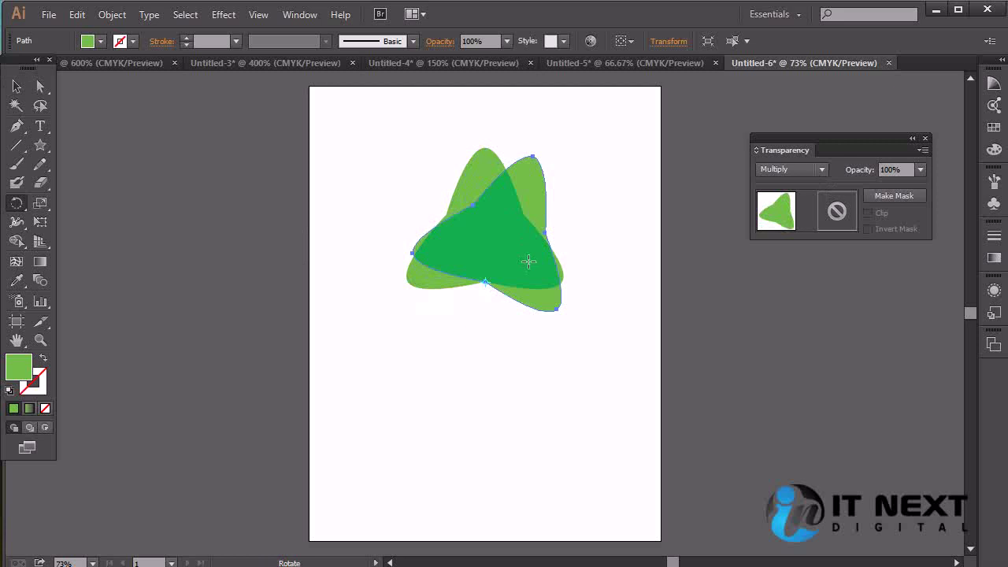
{"action": "key", "text": "v"}
{"action": "key", "text": "ctrl+d"}
{"action": "key", "text": "ctrl+d"}
{"action": "key", "text": "ctrl+d"}
{"action": "key", "text": "ctrl+d"}
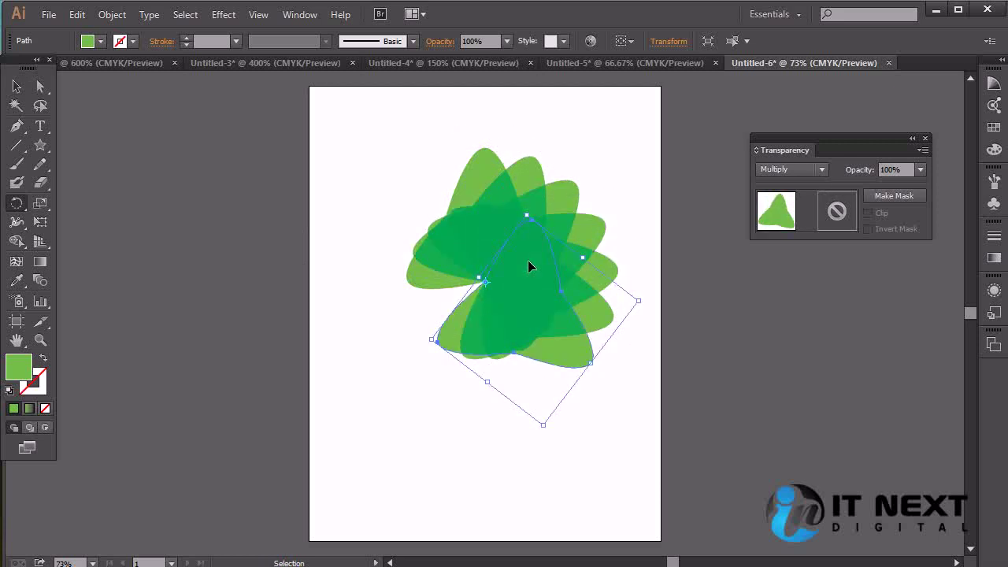
{"action": "key", "text": "ctrl+d"}
{"action": "key", "text": "ctrl+d"}
{"action": "key", "text": "ctrl+d"}
{"action": "key", "text": "ctrl+d"}
{"action": "key", "text": "ctrl+d"}
{"action": "key", "text": "ctrl+d"}
{"action": "key", "text": "ctrl+d"}
{"action": "key", "text": "ctrl+d"}
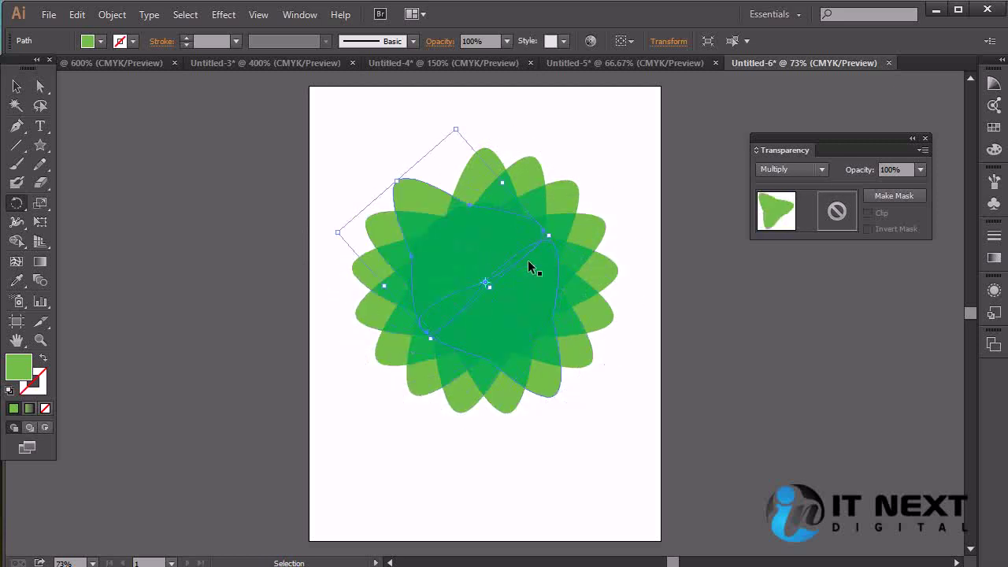
Undo the extra petal copy, then select all the flower's petals
{"action": "key", "text": "ctrl+z"}
{"action": "key", "text": "r"}
{"action": "left_click", "coordinate": [18, 87]}
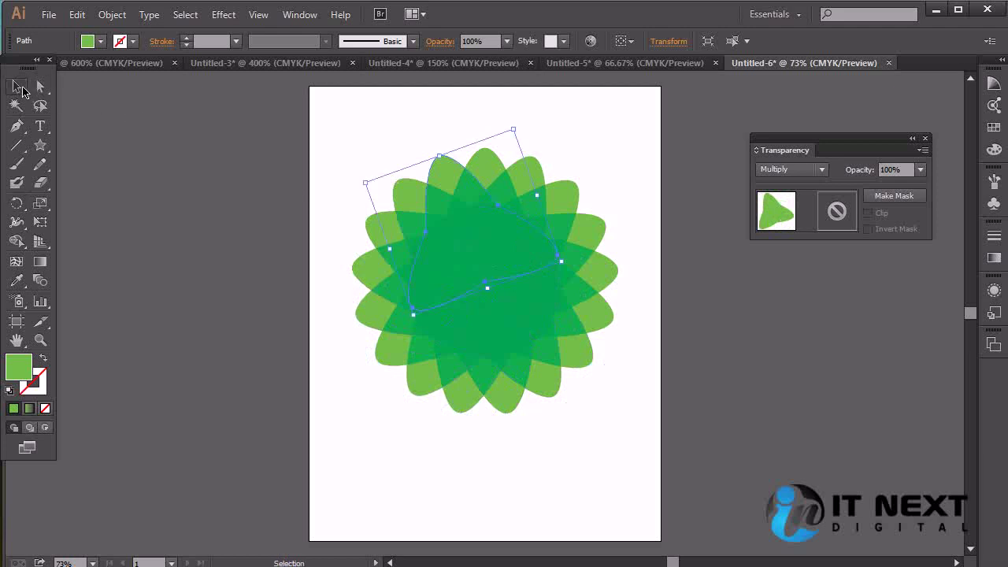
{"action": "left_click", "coordinate": [699, 424]}
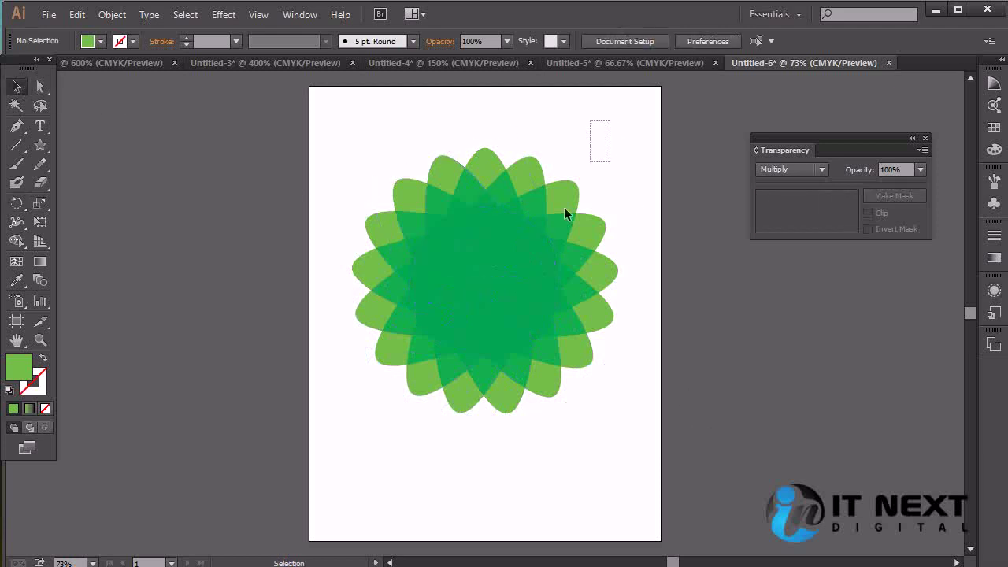
{"action": "key", "text": "ctrl+a"}
{"action": "left_click", "coordinate": [819, 170]}
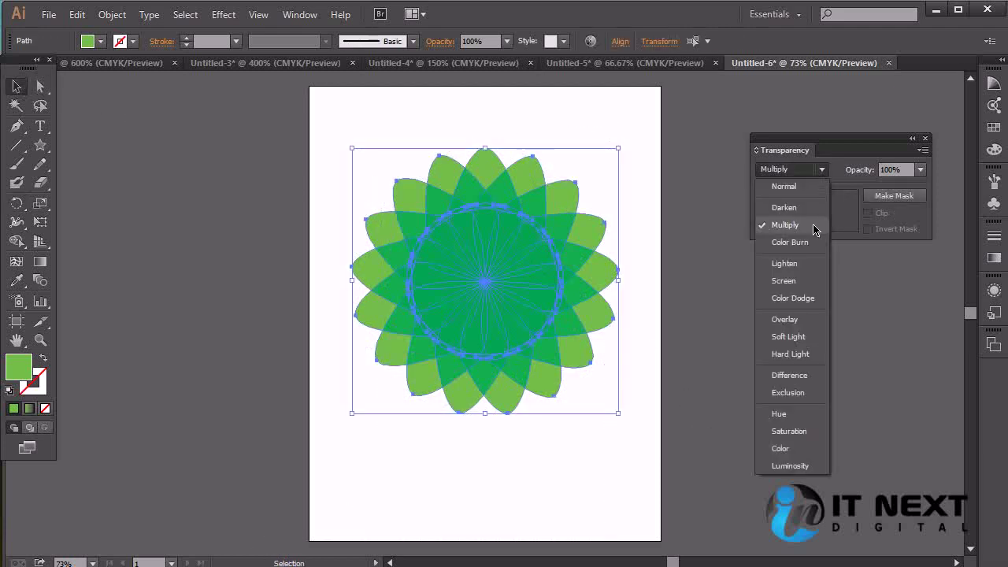
Set the petals' blend mode to Overlay, preview it, and reselect the flower
{"action": "left_click", "coordinate": [811, 319]}
{"action": "left_click", "coordinate": [784, 324]}
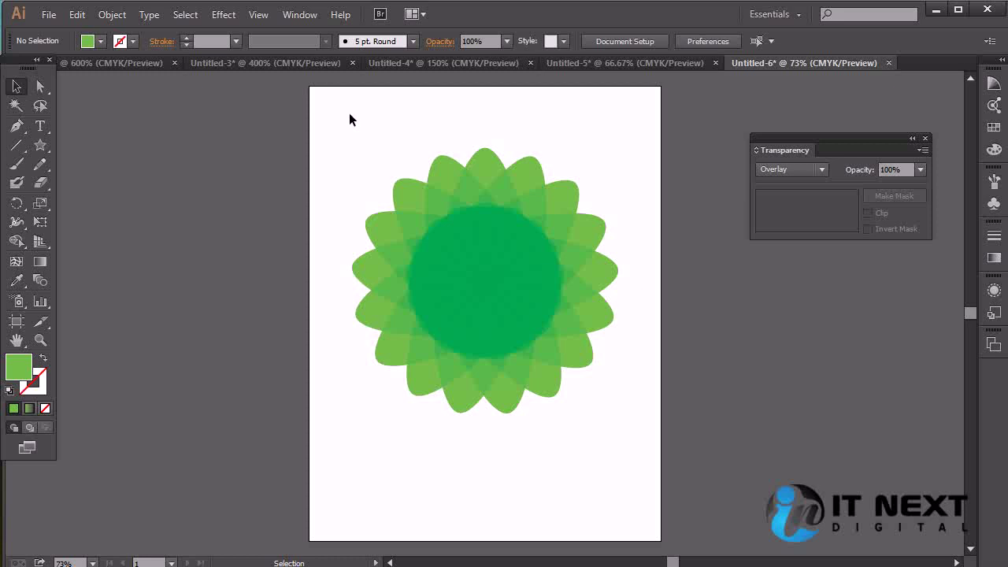
{"action": "left_click_drag", "start_coordinate": [340, 116], "coordinate": [613, 393]}
Change the flower's fill to magenta by shifting the Color Picker hue, then reselect it
{"action": "double_click", "coordinate": [19, 367]}
{"action": "left_click", "coordinate": [835, 396]}
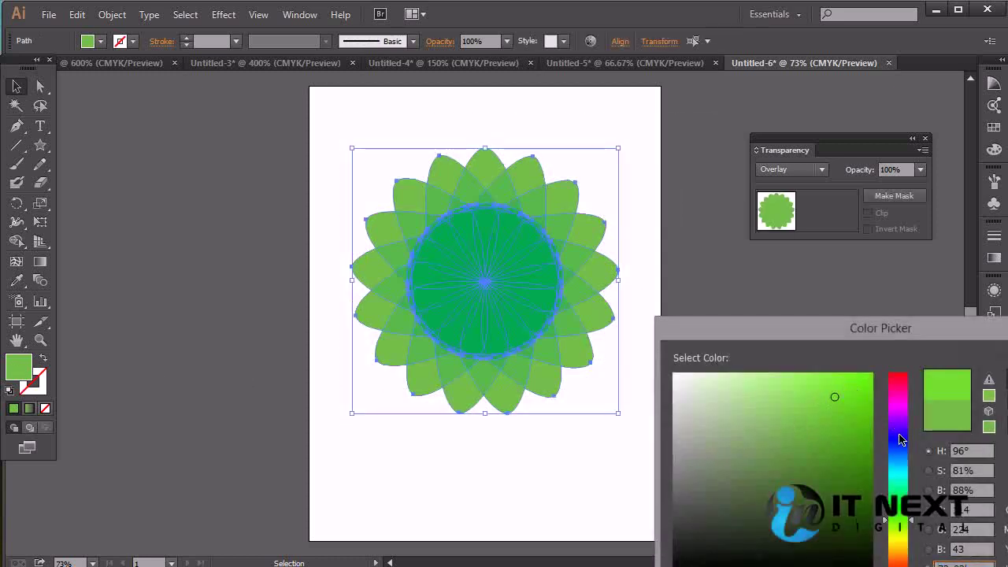
{"action": "left_click_drag", "start_coordinate": [898, 484], "coordinate": [898, 406]}
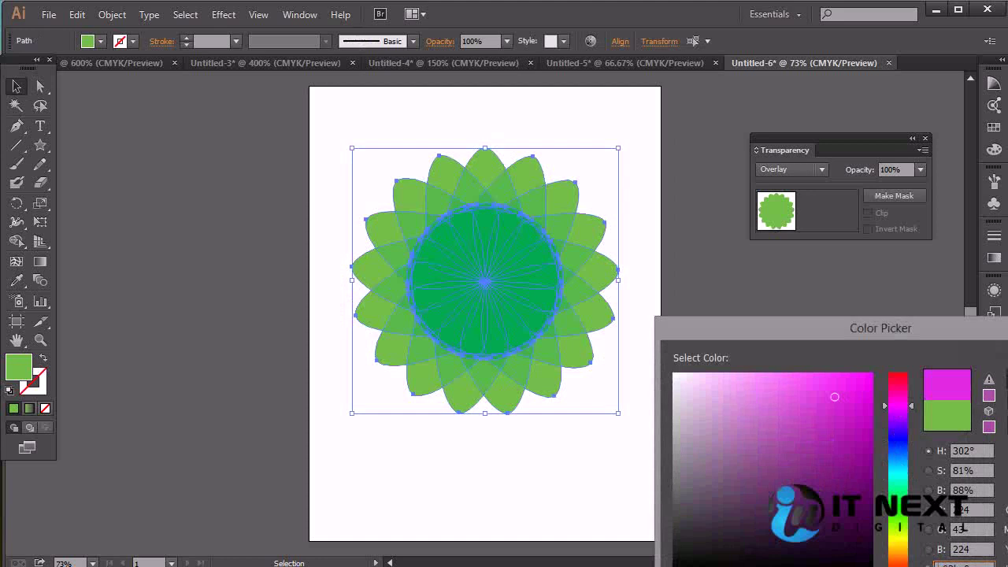
{"action": "key", "text": "Return"}
{"action": "left_click", "coordinate": [784, 443]}
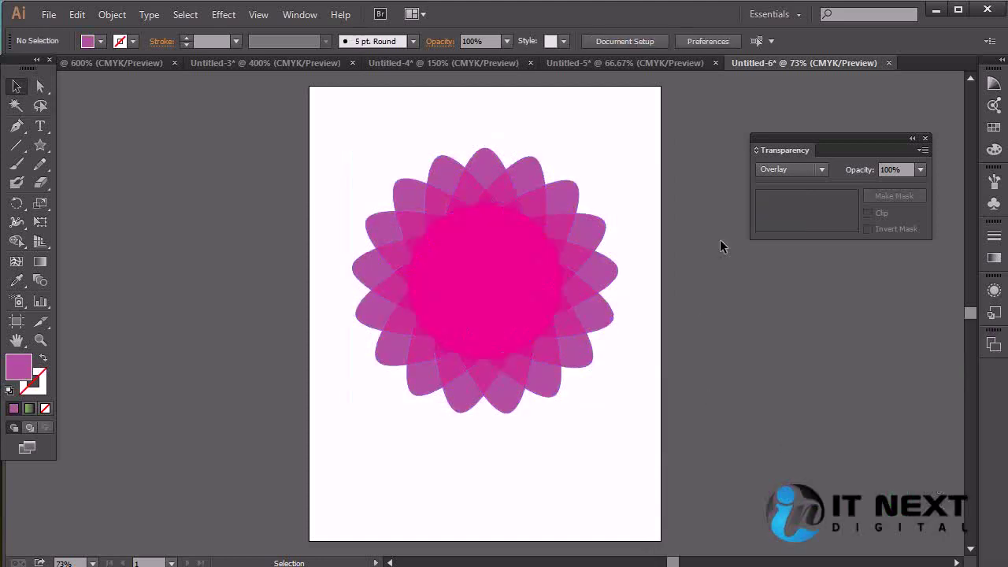
{"action": "left_click_drag", "start_coordinate": [660, 137], "coordinate": [535, 254]}
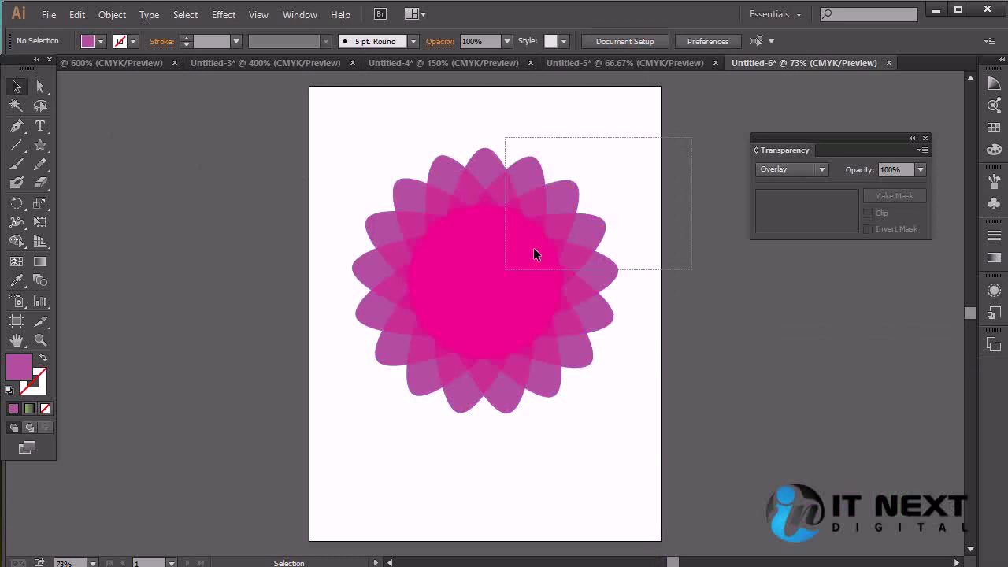
Preview the Screen and then Soft Light blend modes on the flower
{"action": "left_click", "coordinate": [821, 170]}
{"action": "left_click", "coordinate": [791, 282]}
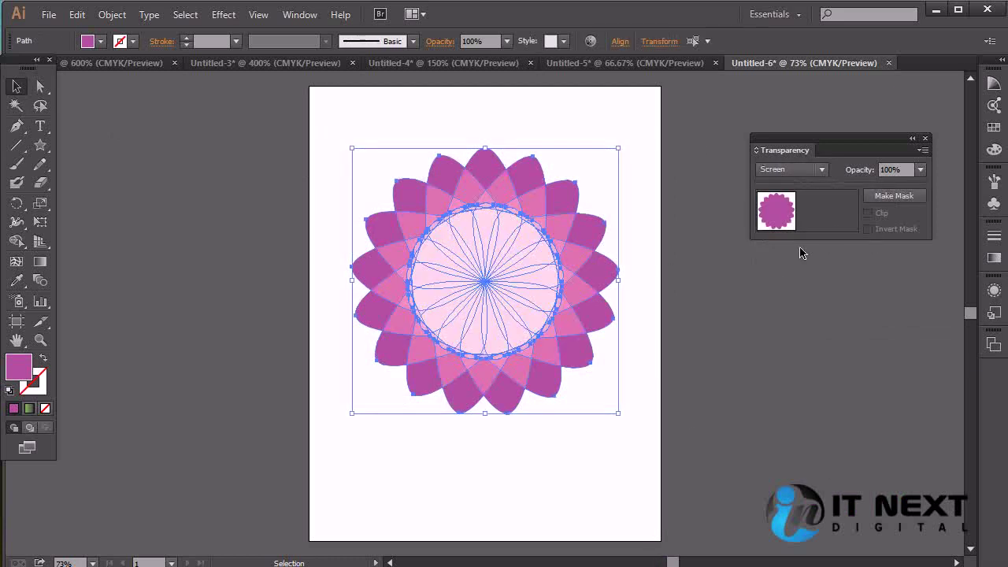
{"action": "left_click", "coordinate": [674, 161]}
{"action": "left_click_drag", "start_coordinate": [259, 508], "coordinate": [683, 339]}
{"action": "left_click", "coordinate": [821, 169]}
{"action": "left_click", "coordinate": [794, 341]}
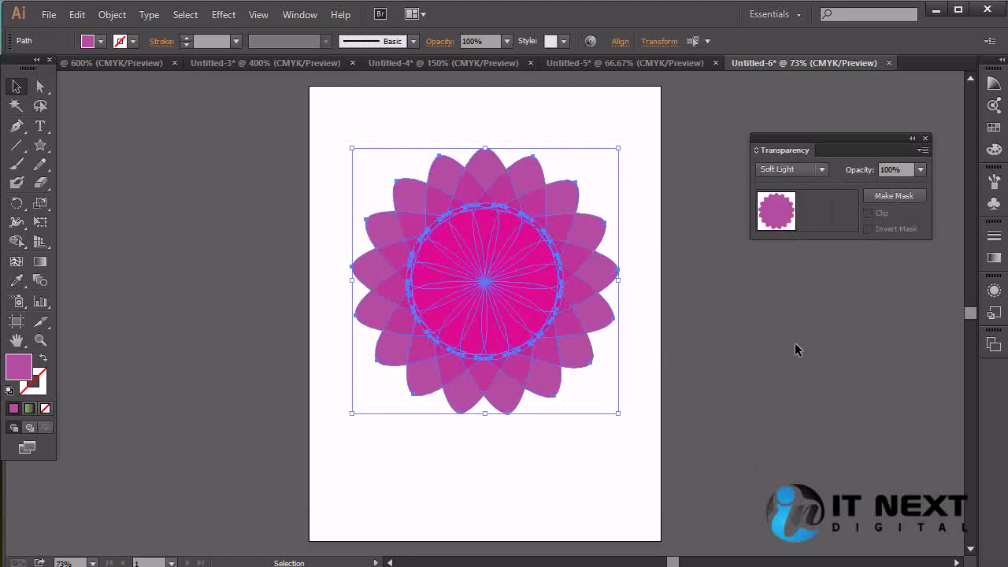
{"action": "left_click", "coordinate": [756, 366]}
{"action": "left_click_drag", "start_coordinate": [652, 135], "coordinate": [402, 443]}
Apply the Hard Light blend mode to the flower and reselect all petals
{"action": "left_click", "coordinate": [821, 170]}
{"action": "left_click", "coordinate": [806, 355]}
{"action": "left_click", "coordinate": [796, 398]}
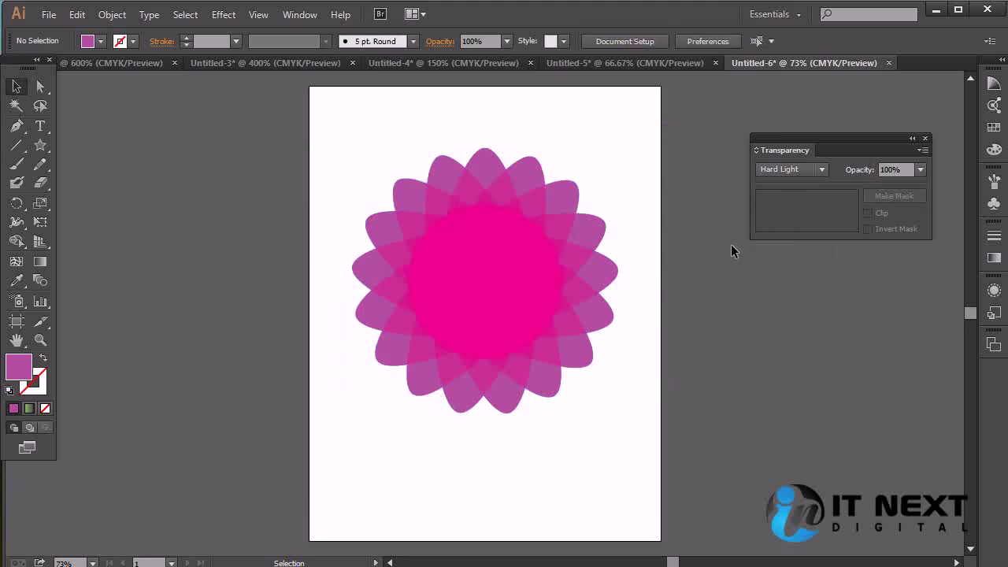
{"action": "left_click_drag", "start_coordinate": [311, 125], "coordinate": [704, 463]}
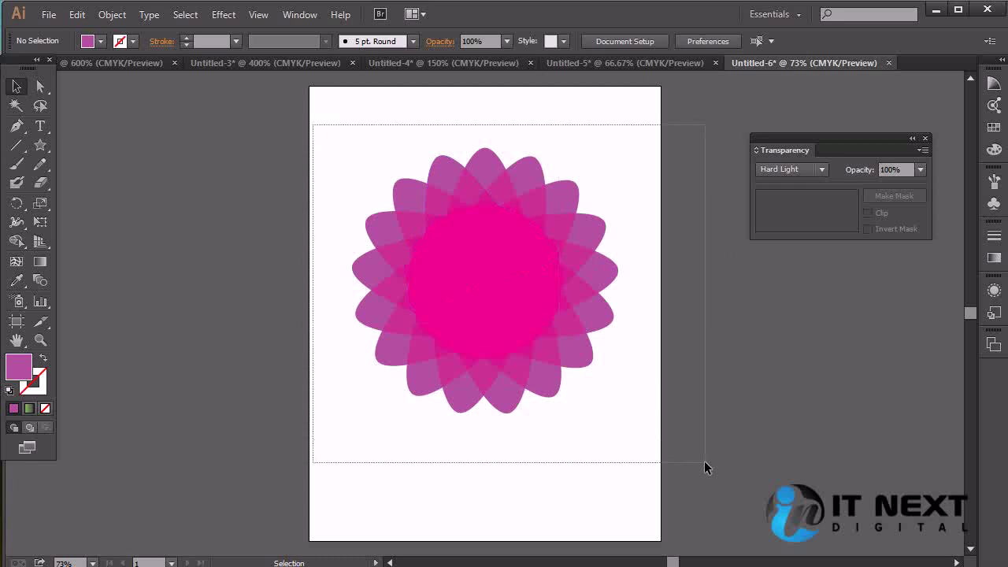
Browse the Object menu, then reselect the whole flower
{"action": "left_click", "coordinate": [112, 14]}
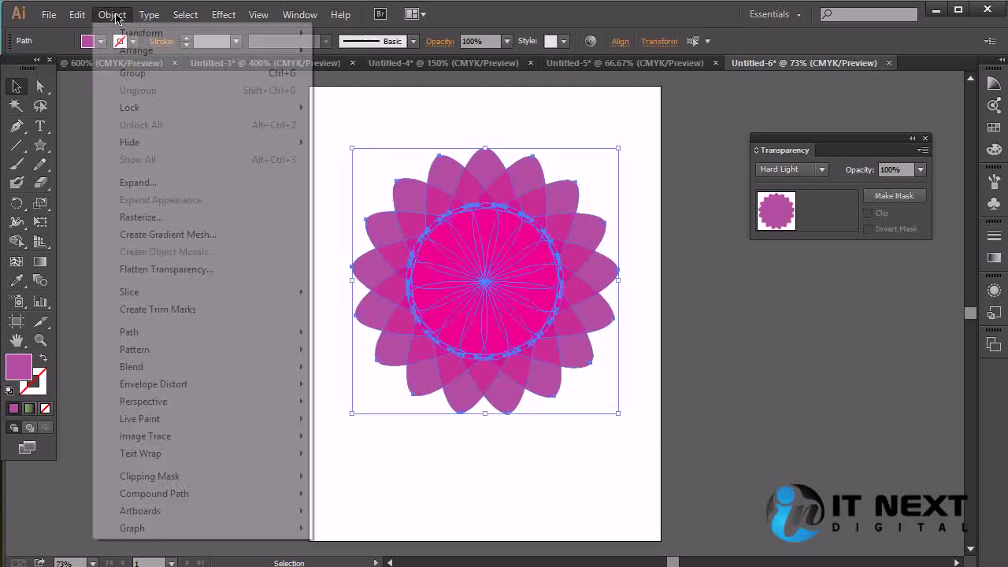
{"action": "left_click", "coordinate": [168, 182]}
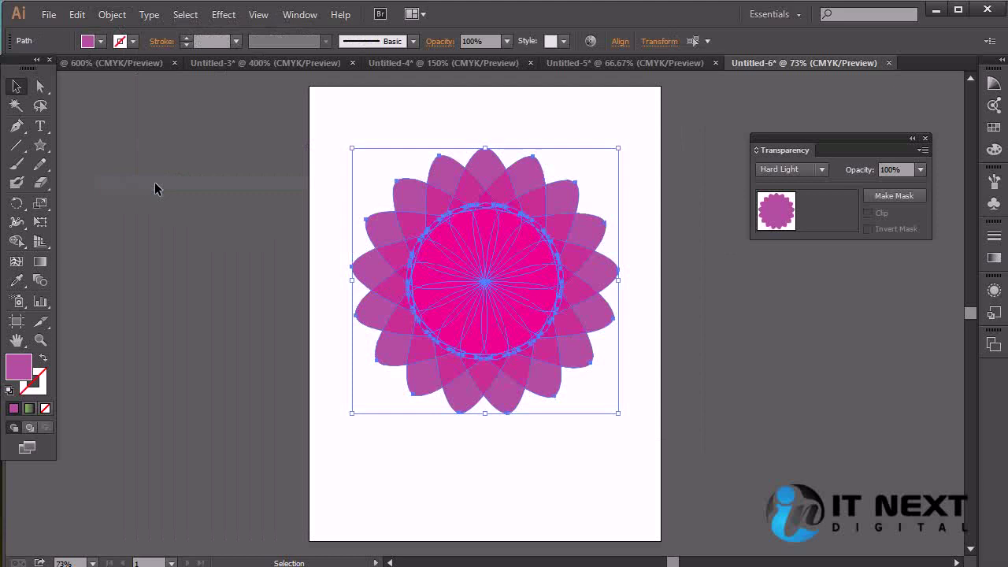
{"action": "left_click", "coordinate": [802, 412]}
{"action": "left_click_drag", "start_coordinate": [657, 139], "coordinate": [327, 488]}
Save the flower as New Symbol, delete the original, and place a symbol instance
{"action": "left_click", "coordinate": [994, 203]}
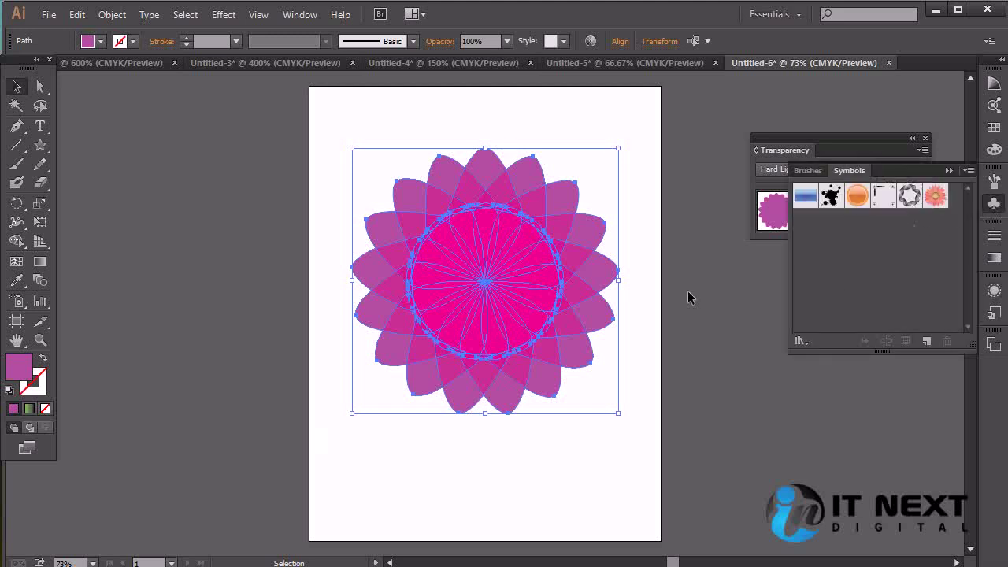
{"action": "left_click_drag", "start_coordinate": [455, 258], "coordinate": [866, 272]}
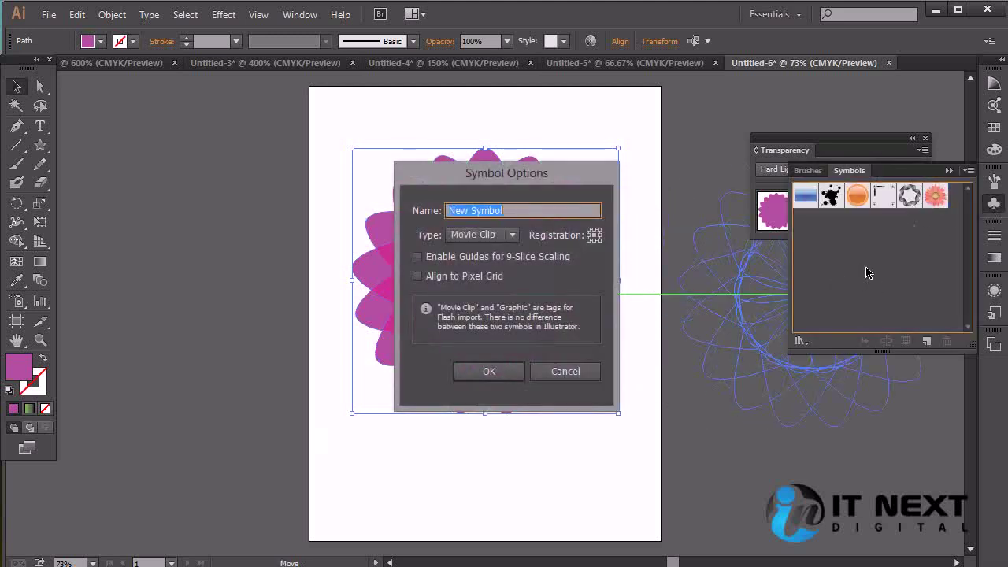
{"action": "left_click", "coordinate": [489, 372]}
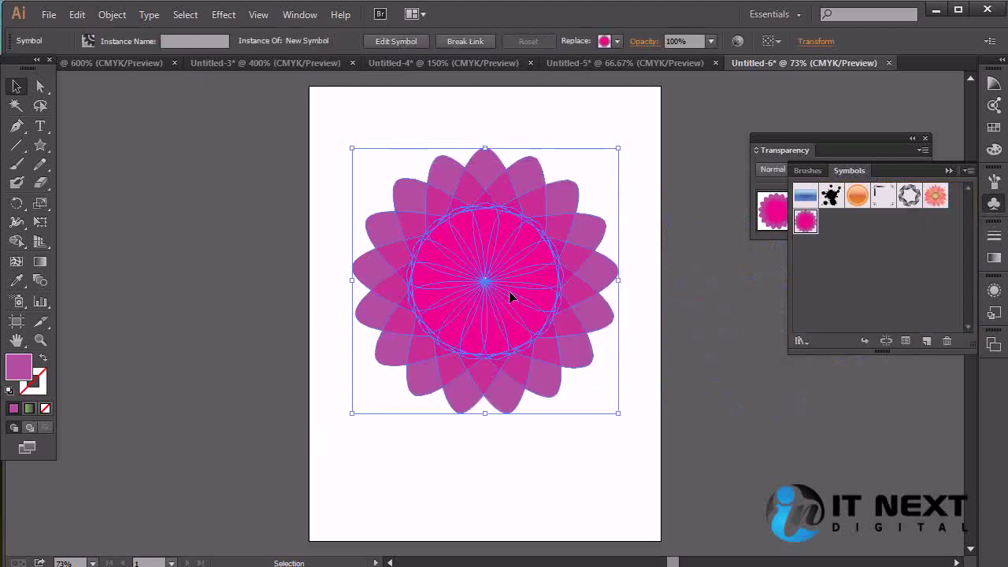
{"action": "key", "text": "Delete"}
{"action": "left_click_drag", "start_coordinate": [805, 222], "coordinate": [467, 257]}
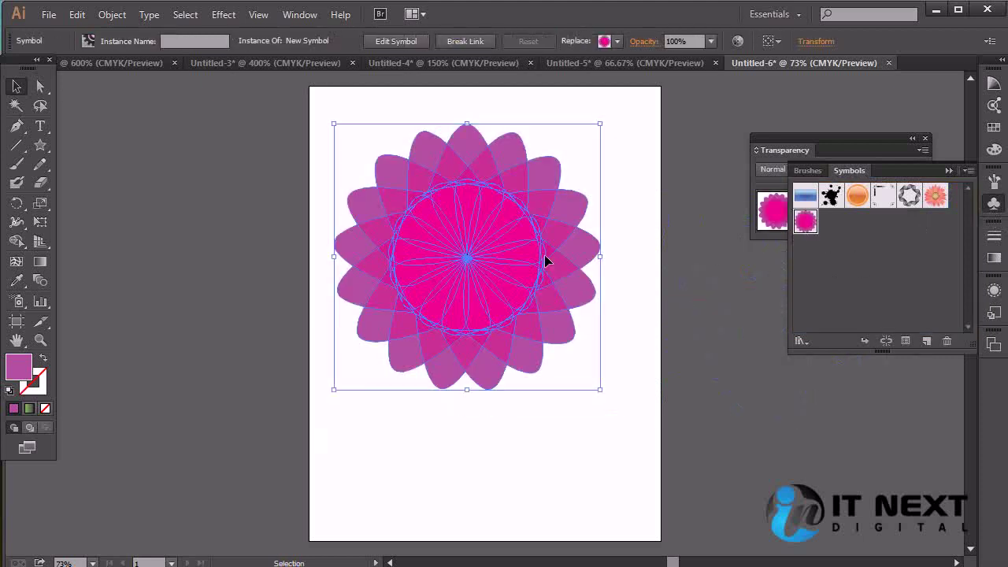
Place four more flower instances at the page corners and nudge the centre flower
{"action": "left_click_drag", "start_coordinate": [805, 221], "coordinate": [615, 502]}
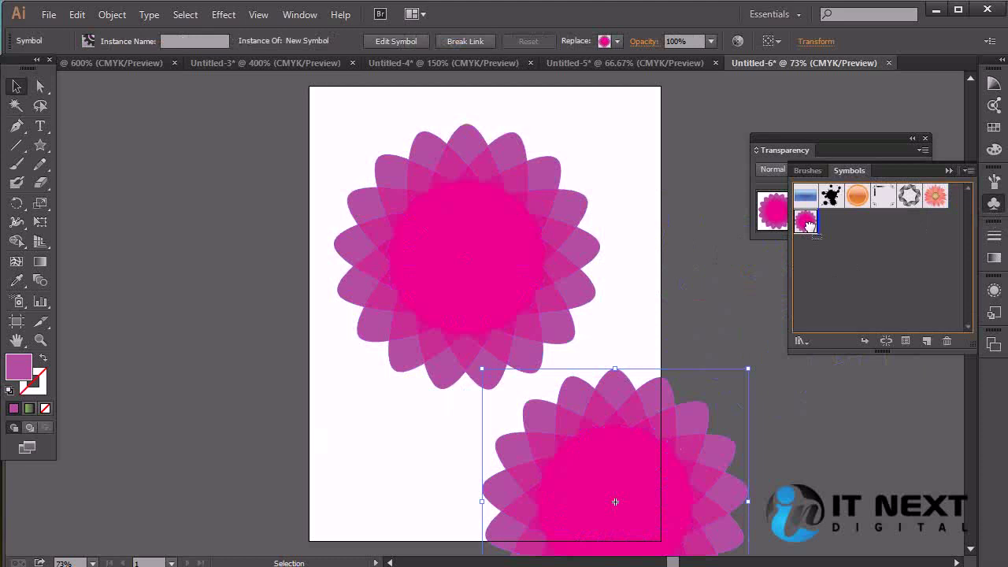
{"action": "left_click_drag", "start_coordinate": [306, 462], "coordinate": [298, 466]}
{"action": "left_click_drag", "start_coordinate": [805, 221], "coordinate": [639, 140]}
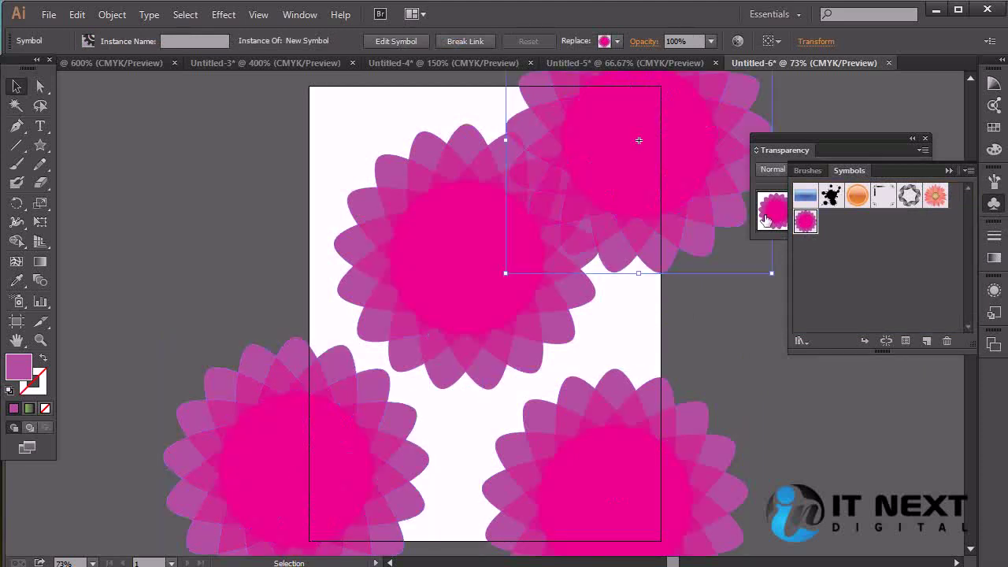
{"action": "left_click_drag", "start_coordinate": [805, 223], "coordinate": [331, 187]}
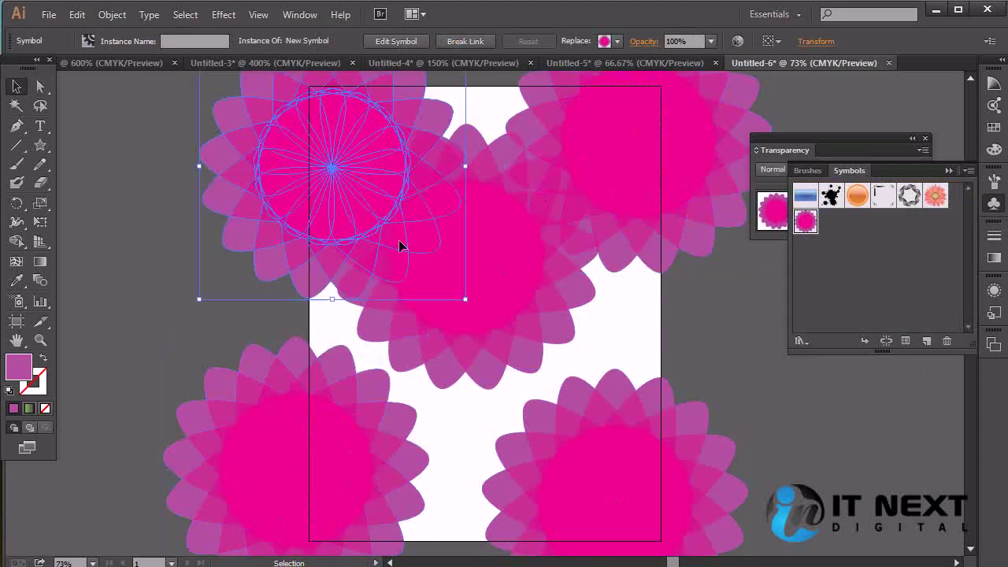
{"action": "left_click", "coordinate": [665, 352]}
{"action": "left_click_drag", "start_coordinate": [494, 280], "coordinate": [533, 315]}
{"action": "left_click", "coordinate": [670, 354]}
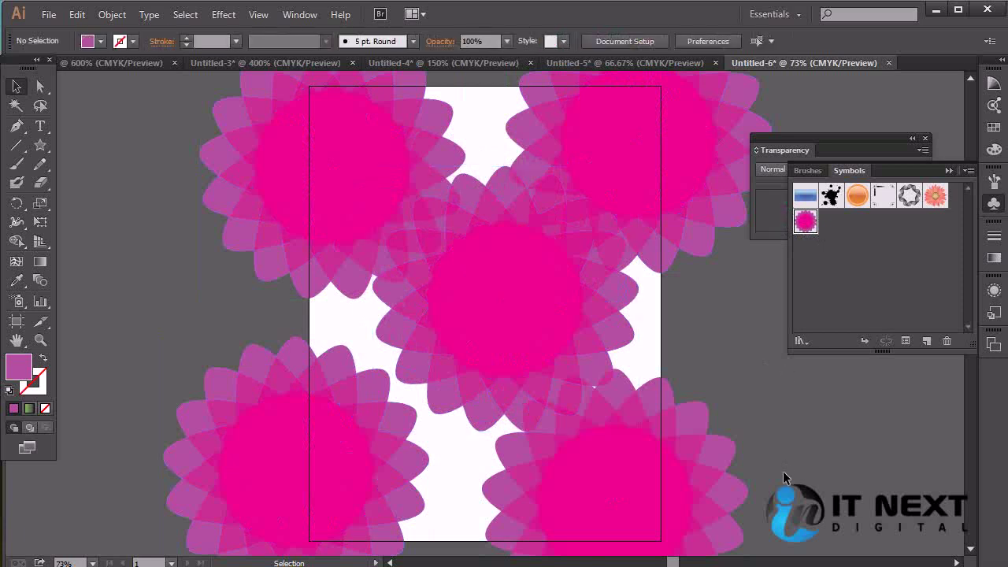